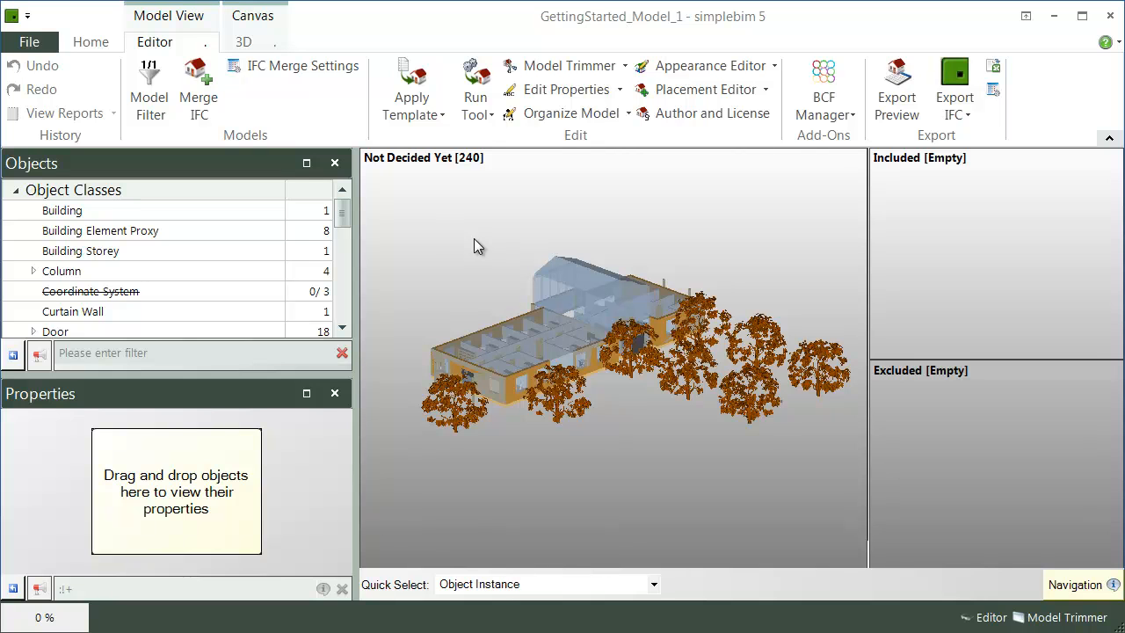
Set the IFC merge to produce one site, one building and one merged set of storeys matched by name, and start merging.
{"action": "left_click", "coordinate": [197, 97]}
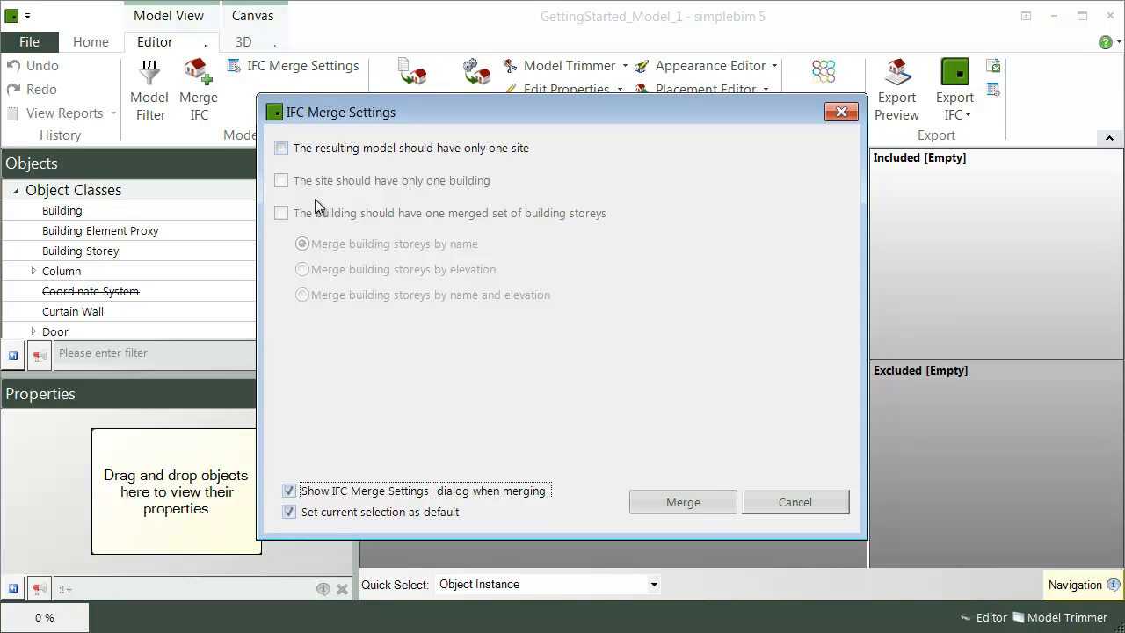
{"action": "left_click", "coordinate": [290, 153]}
{"action": "left_click", "coordinate": [282, 183]}
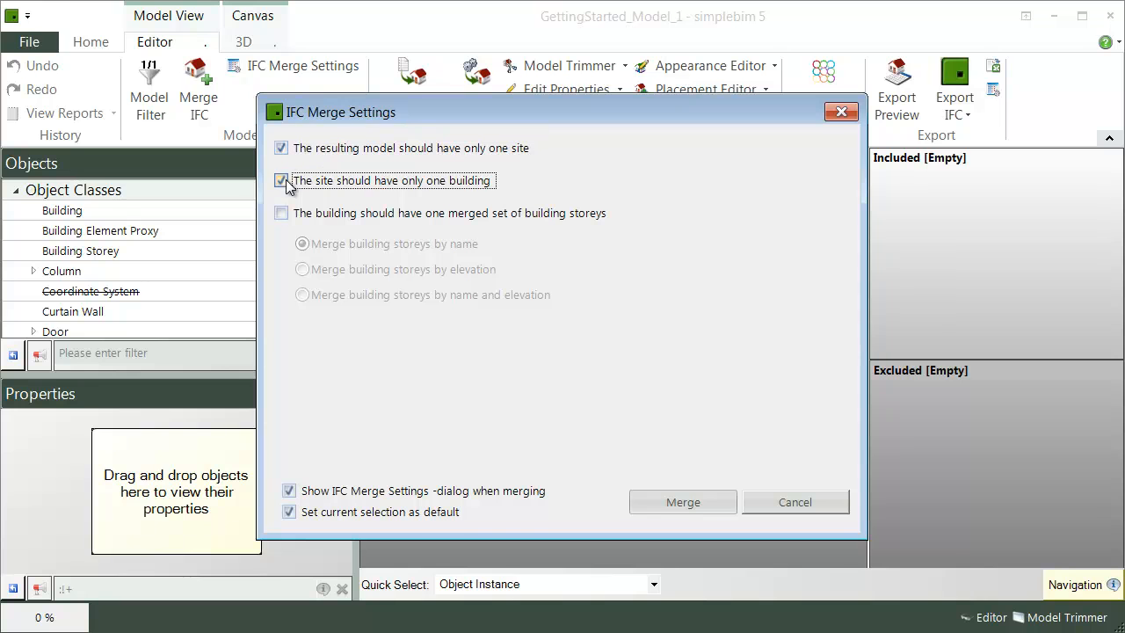
{"action": "left_click", "coordinate": [282, 214]}
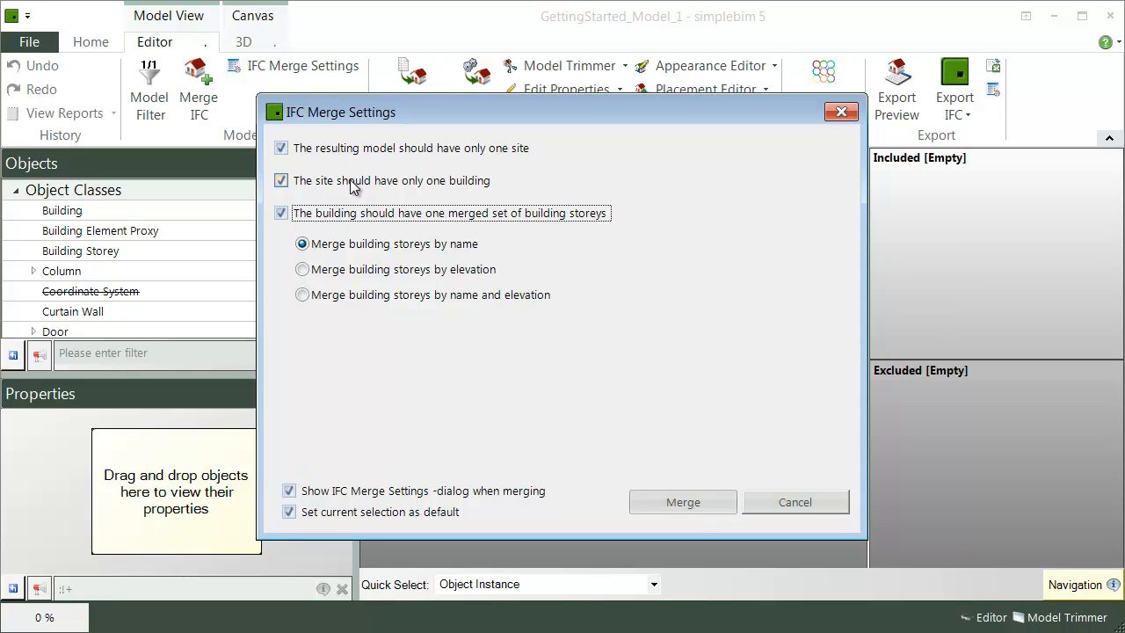
{"action": "left_click", "coordinate": [682, 503]}
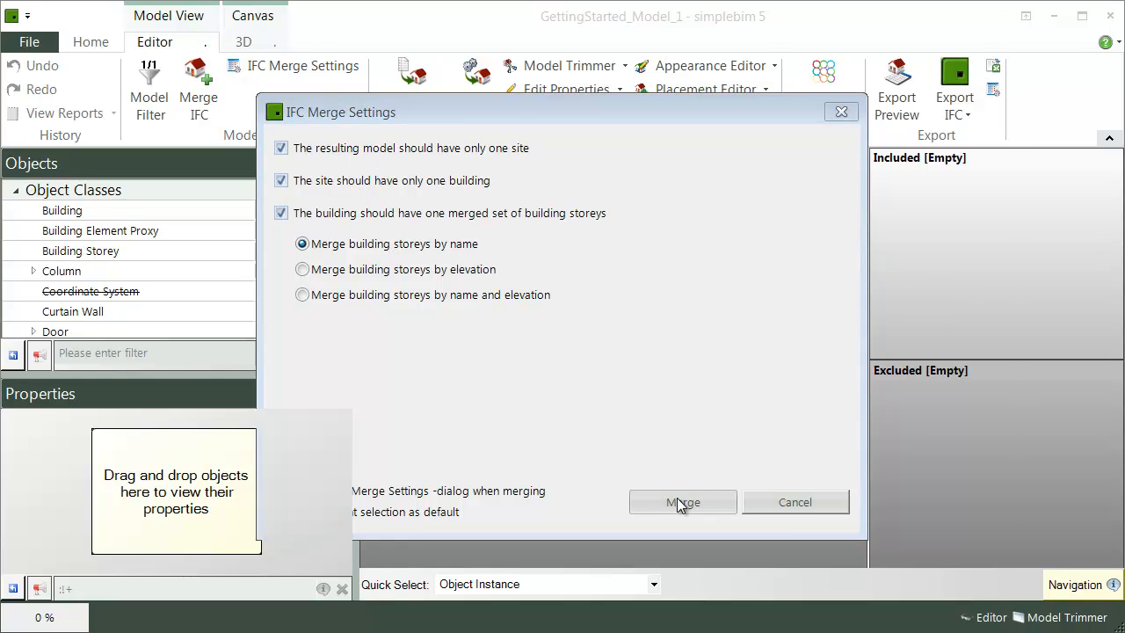
Merge GettingStarted_Model_2.ifc and GettingStarted_Model_3.ifc into the open model and dismiss the resulting message.
{"action": "left_click", "coordinate": [170, 176]}
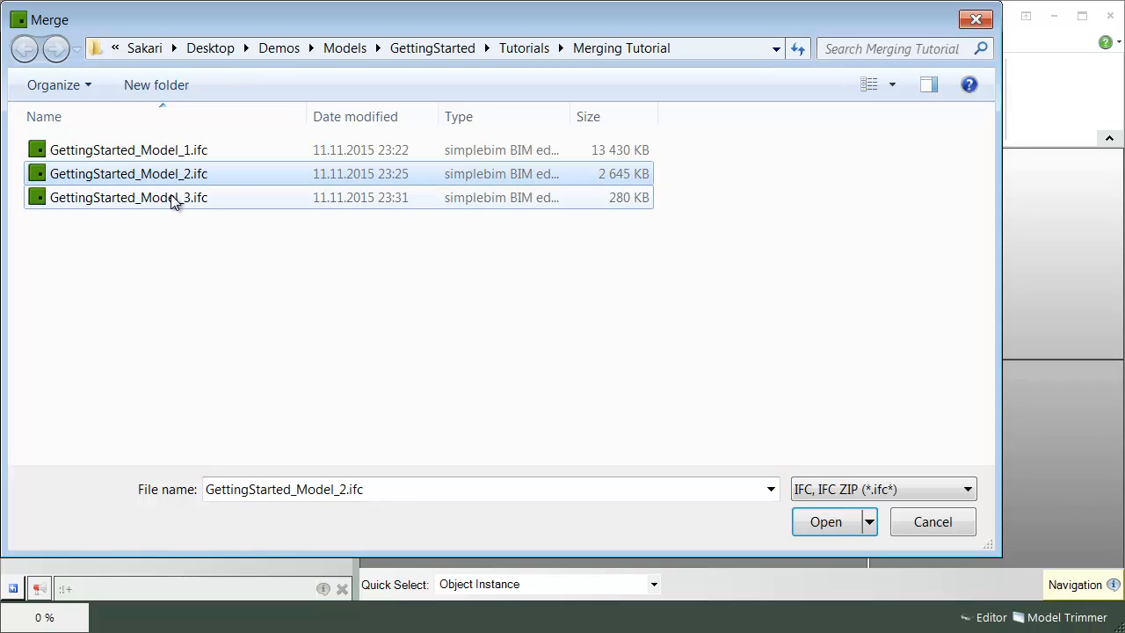
{"action": "left_click", "coordinate": [176, 200], "text": "ctrl"}
{"action": "left_click", "coordinate": [830, 530]}
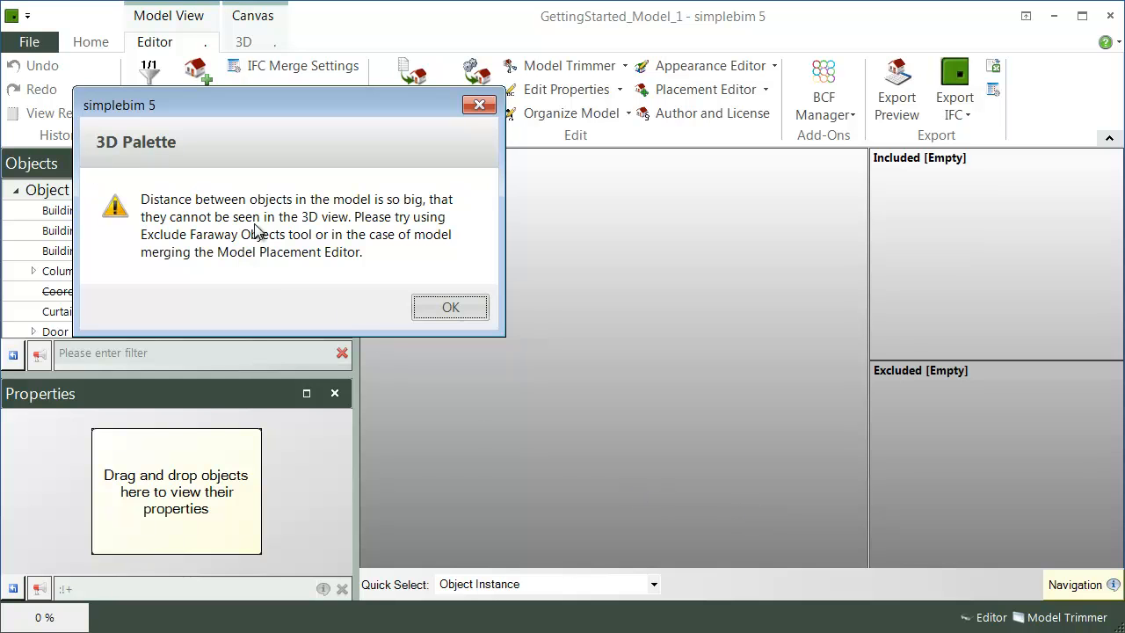
{"action": "left_click", "coordinate": [445, 308]}
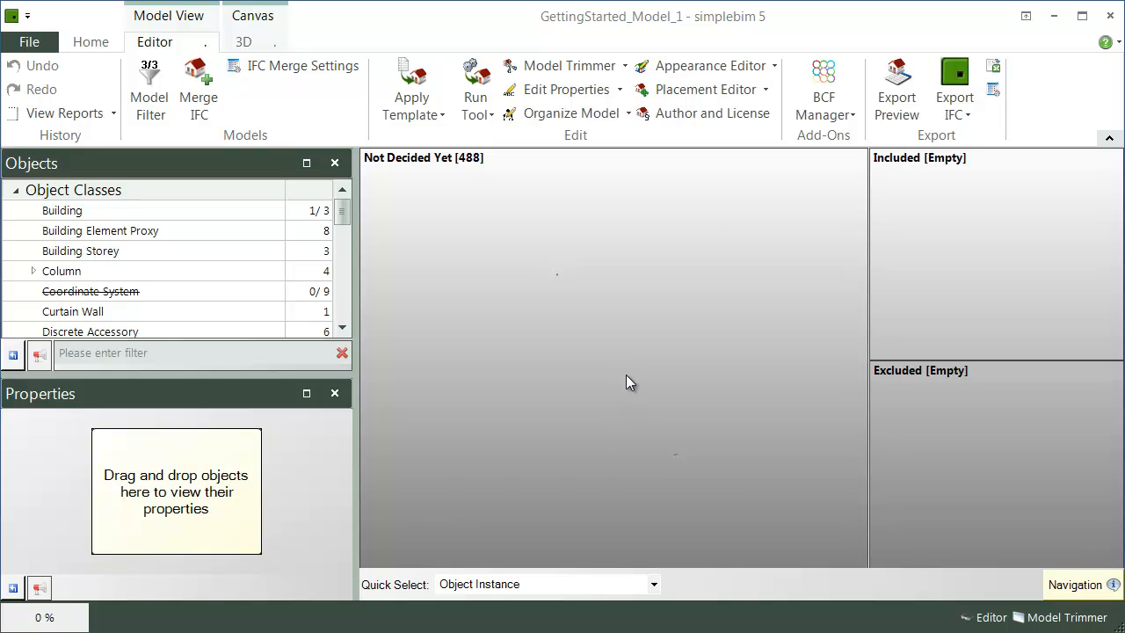
In the Placement Editor's coordinate system mapping, set GettingStarted_Model_2.ifc as the target model with IfcSite: Default Site as its coordinate system.
{"action": "left_click", "coordinate": [699, 89]}
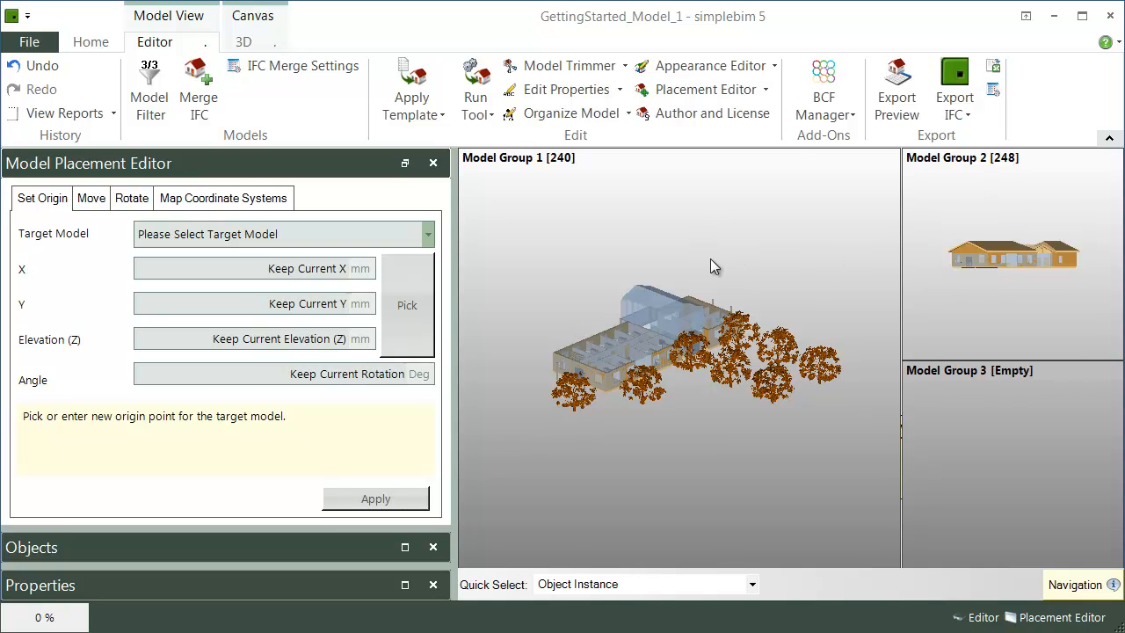
{"action": "left_click_drag", "start_coordinate": [453, 312], "coordinate": [609, 312]}
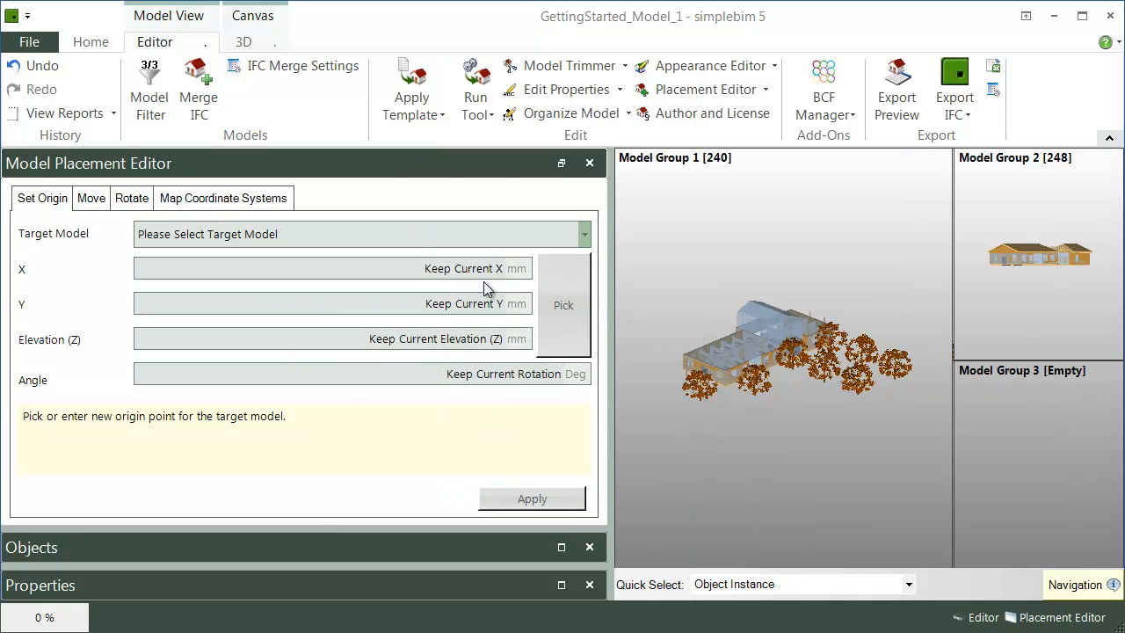
{"action": "left_click", "coordinate": [283, 209]}
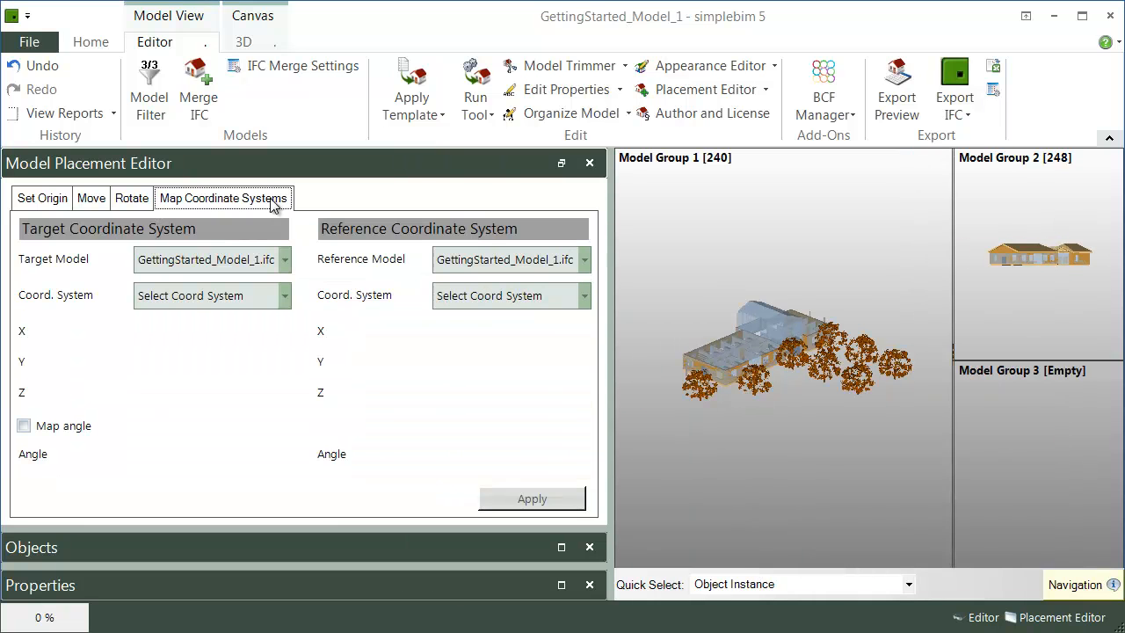
{"action": "left_click", "coordinate": [282, 260]}
{"action": "left_click", "coordinate": [255, 331]}
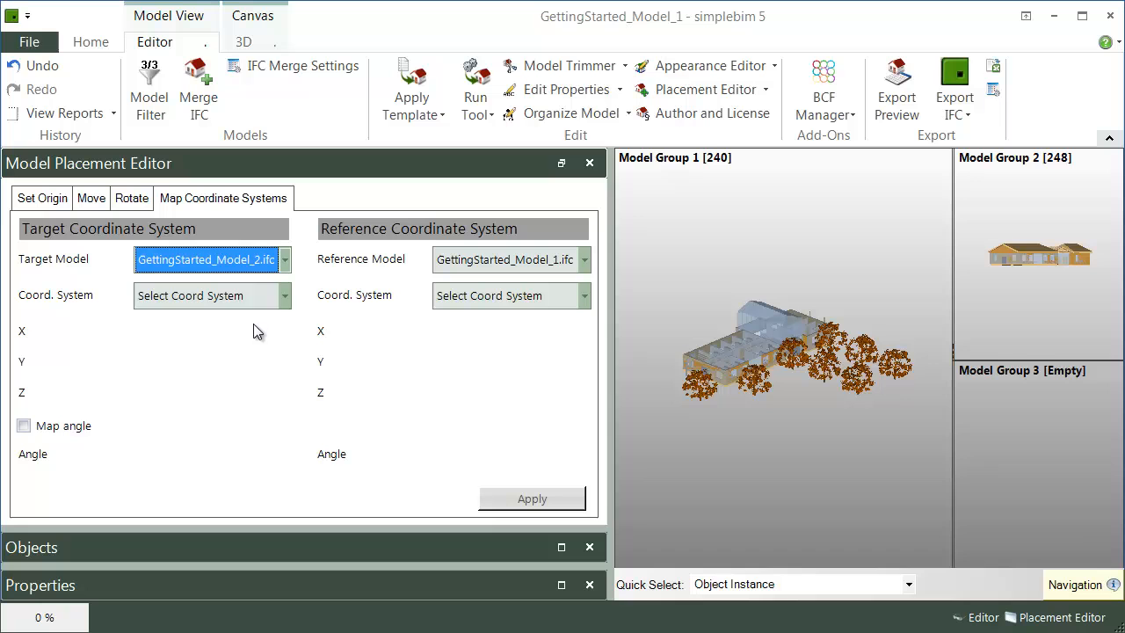
{"action": "left_click", "coordinate": [285, 297]}
{"action": "left_click", "coordinate": [237, 350]}
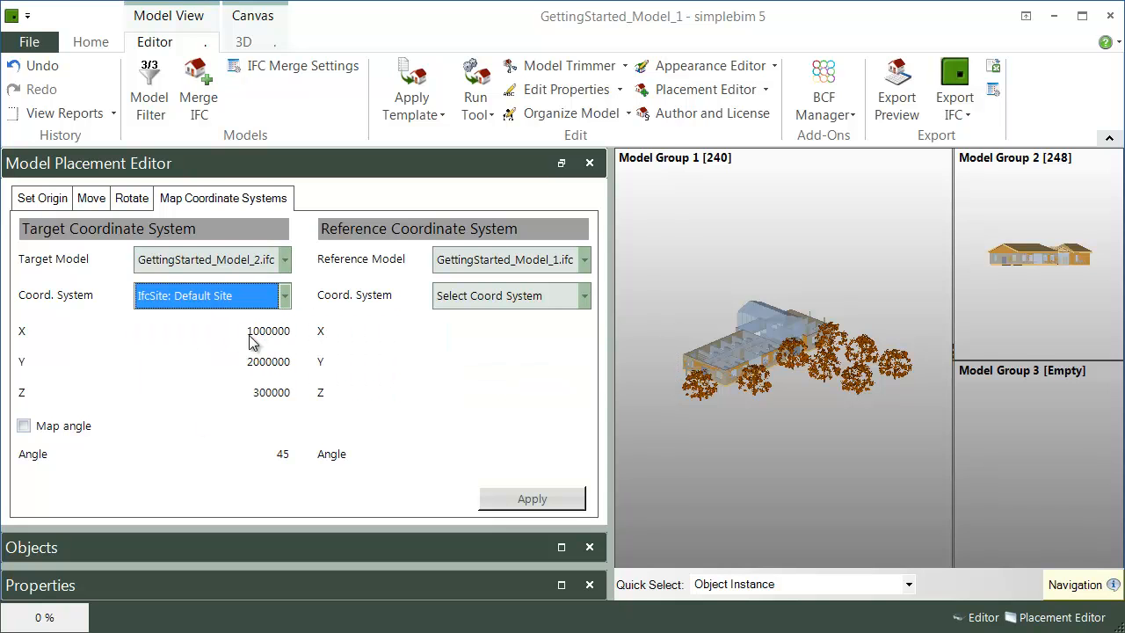
Map GettingStarted_Model_2.ifc, including its angle, to the IfcSite: Default Site coordinate system of GettingStarted_Model_1.ifc.
{"action": "left_click", "coordinate": [583, 296]}
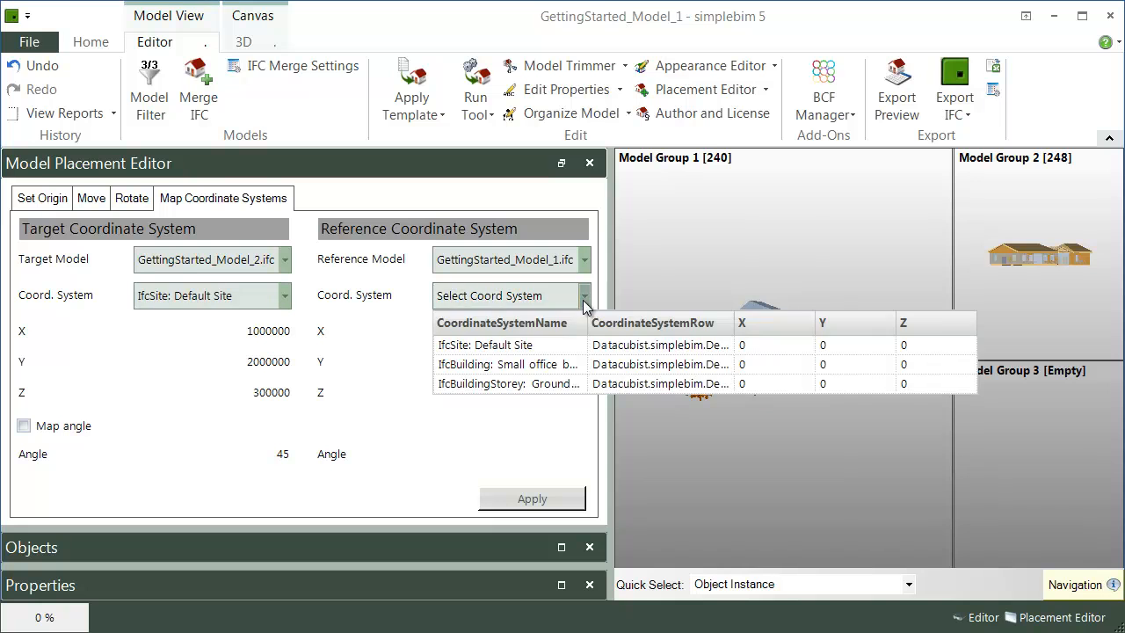
{"action": "left_click", "coordinate": [533, 344]}
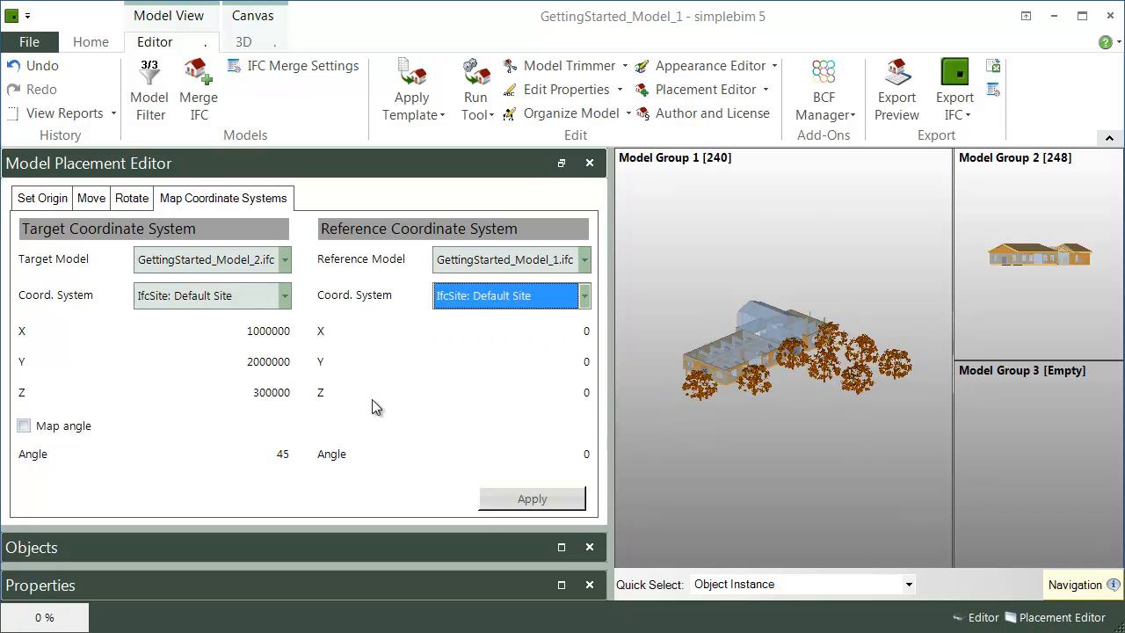
{"action": "left_click", "coordinate": [24, 426]}
{"action": "left_click", "coordinate": [527, 499]}
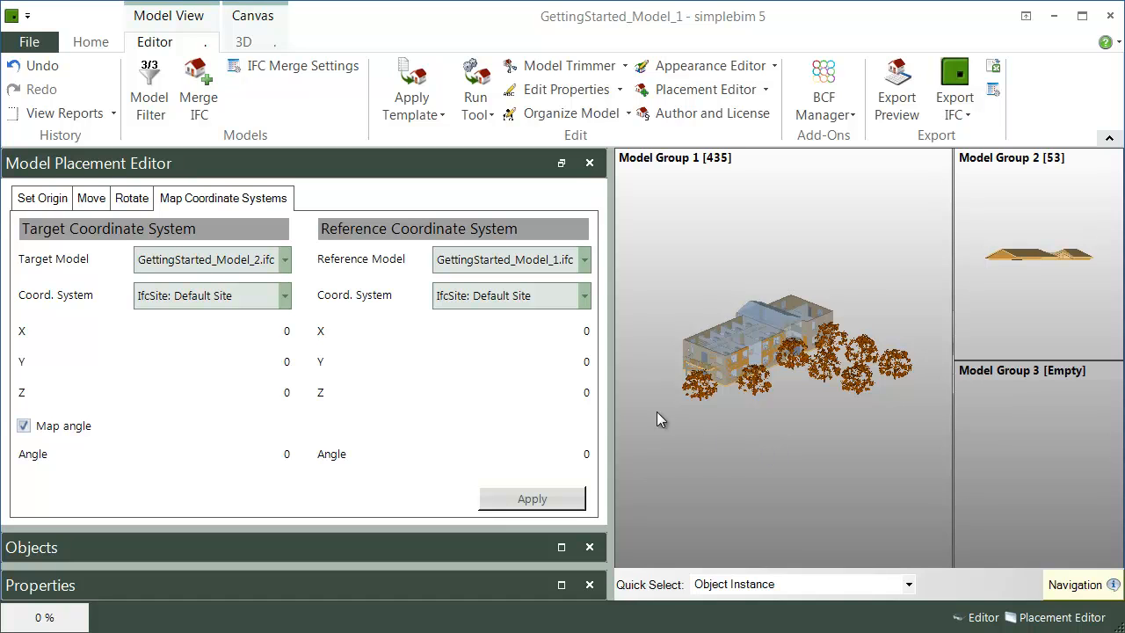
{"action": "left_click_drag", "start_coordinate": [611, 408], "coordinate": [424, 398]}
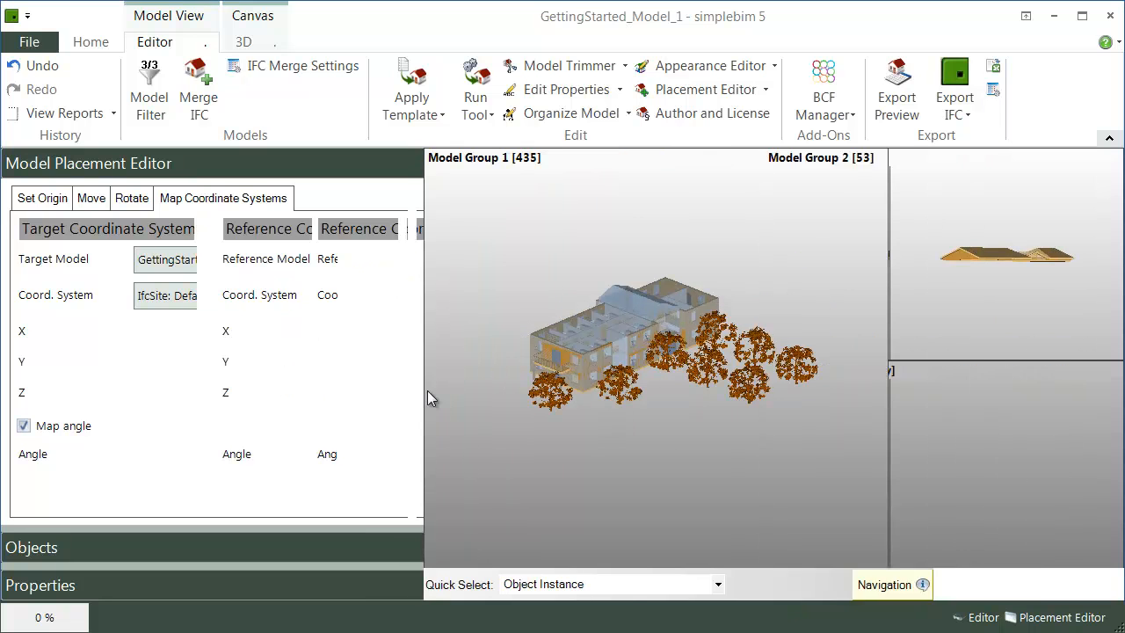
Try picking the building's front bottom corner as a new origin point for GettingStarted_Model_2.ifc, leaving it unapplied.
{"action": "left_click", "coordinate": [59, 200]}
{"action": "left_click", "coordinate": [195, 237]}
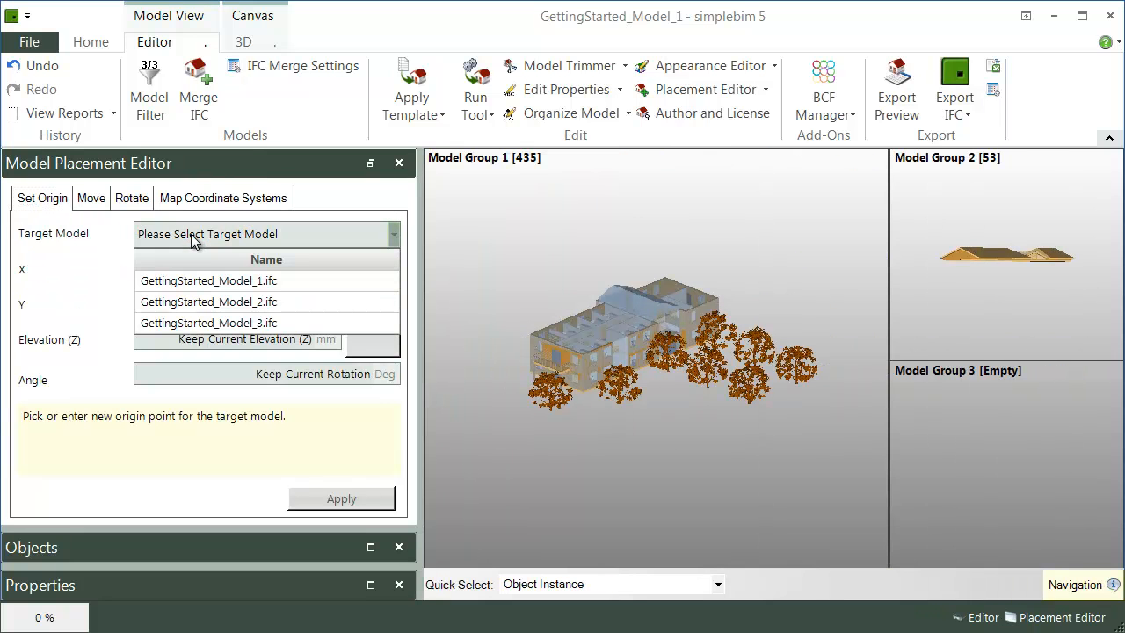
{"action": "left_click", "coordinate": [237, 302]}
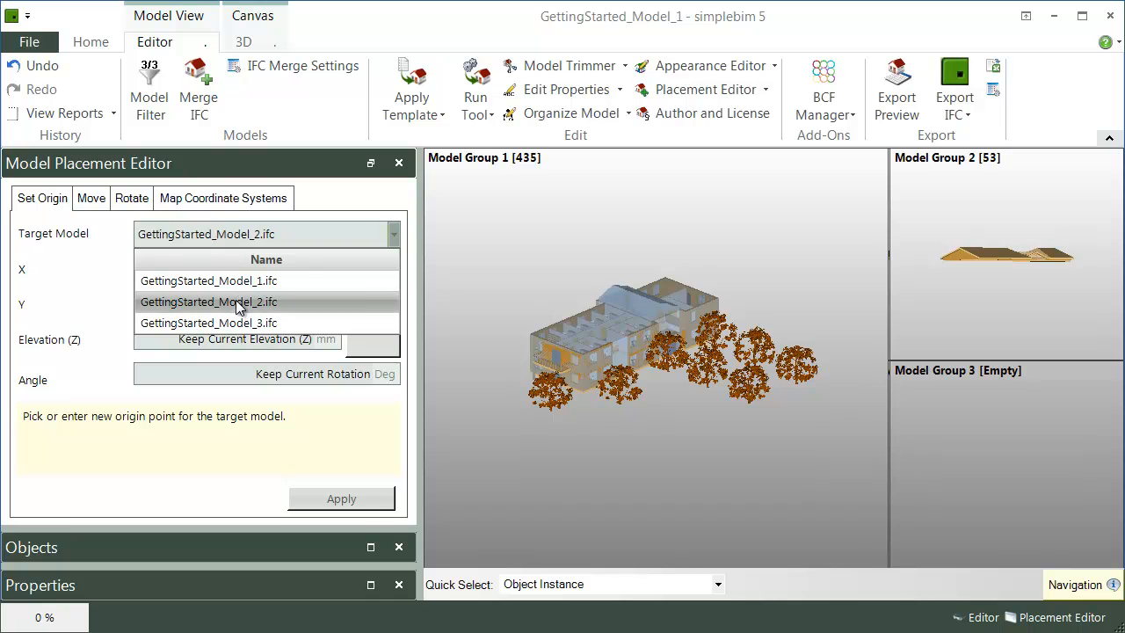
{"action": "left_click", "coordinate": [372, 316]}
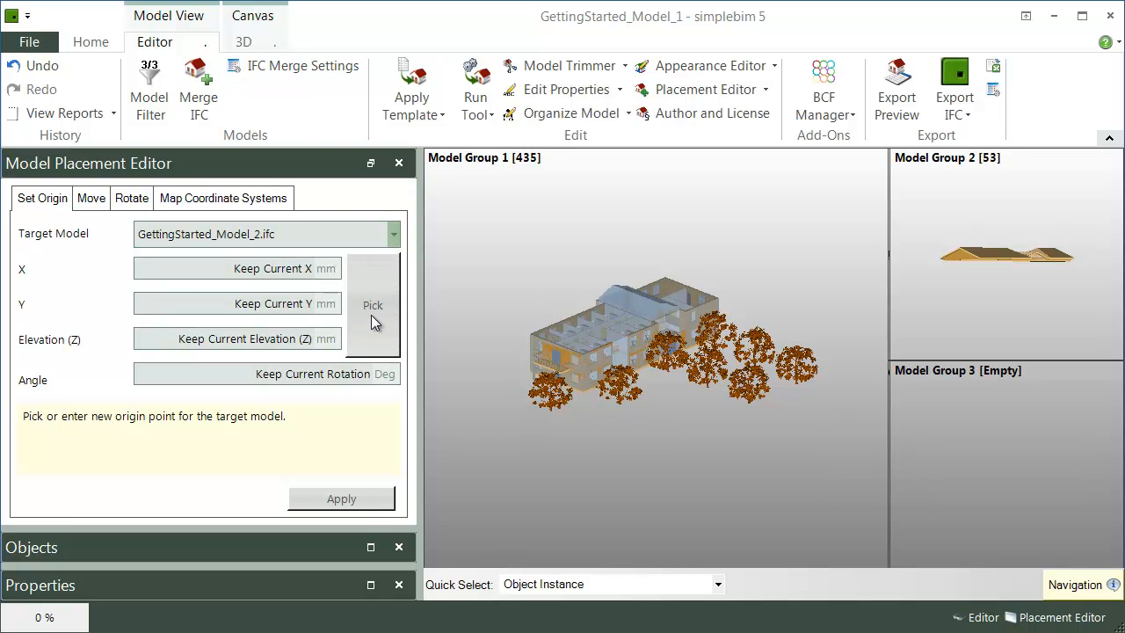
{"action": "scroll", "coordinate": [578, 420], "scroll_direction": "up", "scroll_amount": 2}
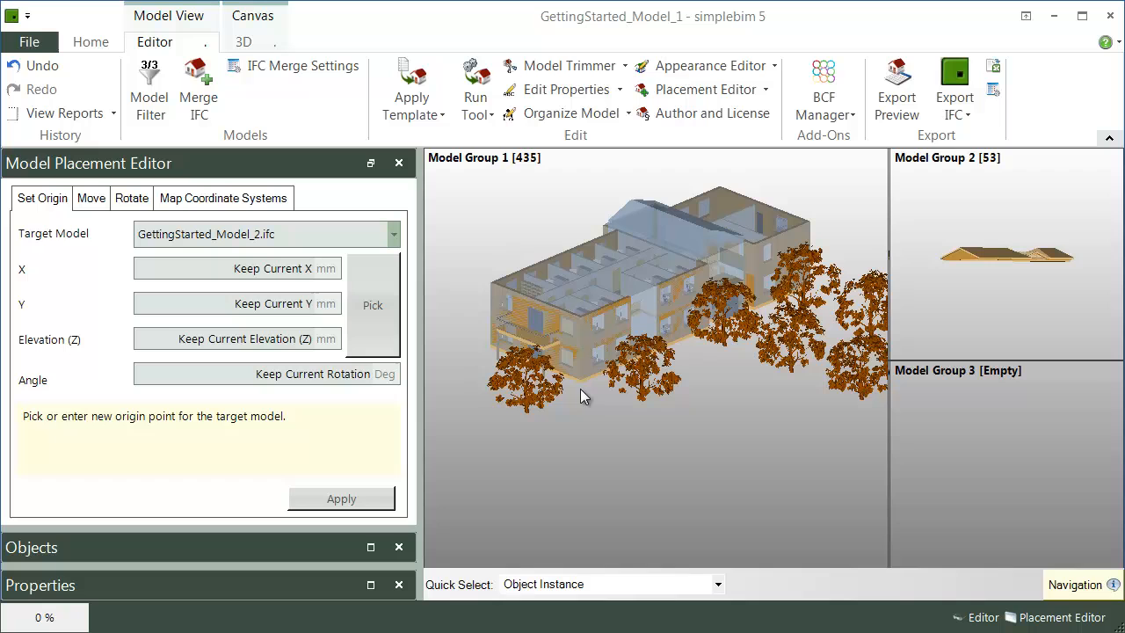
{"action": "left_click", "coordinate": [579, 378]}
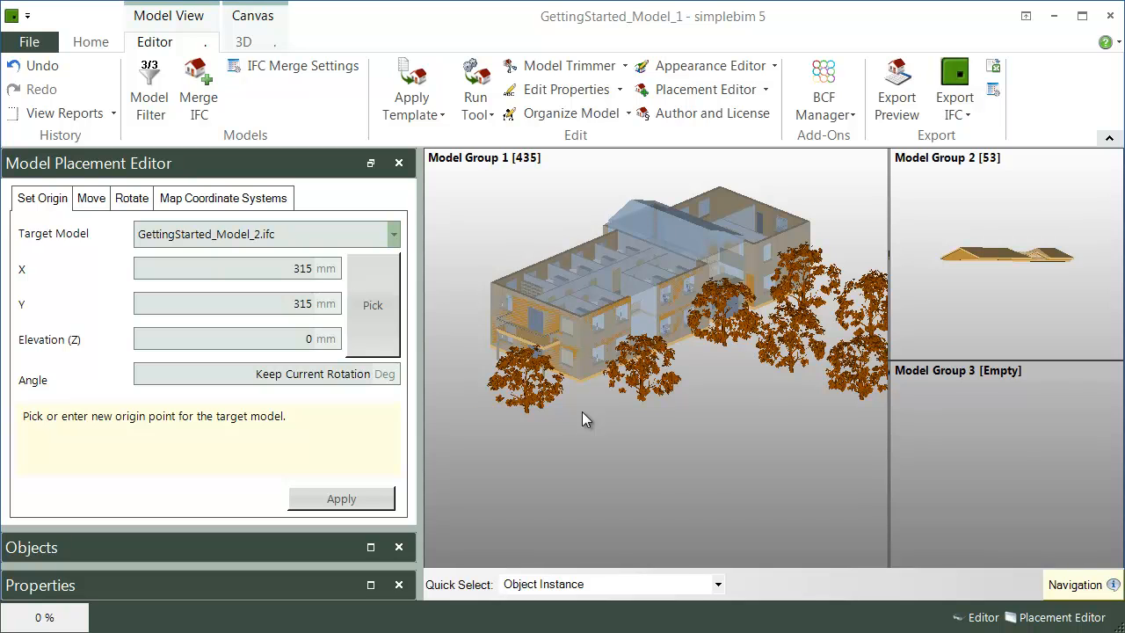
{"action": "scroll", "coordinate": [581, 411], "scroll_direction": "down", "scroll_amount": 2}
Start moving GettingStarted_Model_3.ifc, picking the lower corner of its roof gable as the point to move.
{"action": "left_click", "coordinate": [91, 199]}
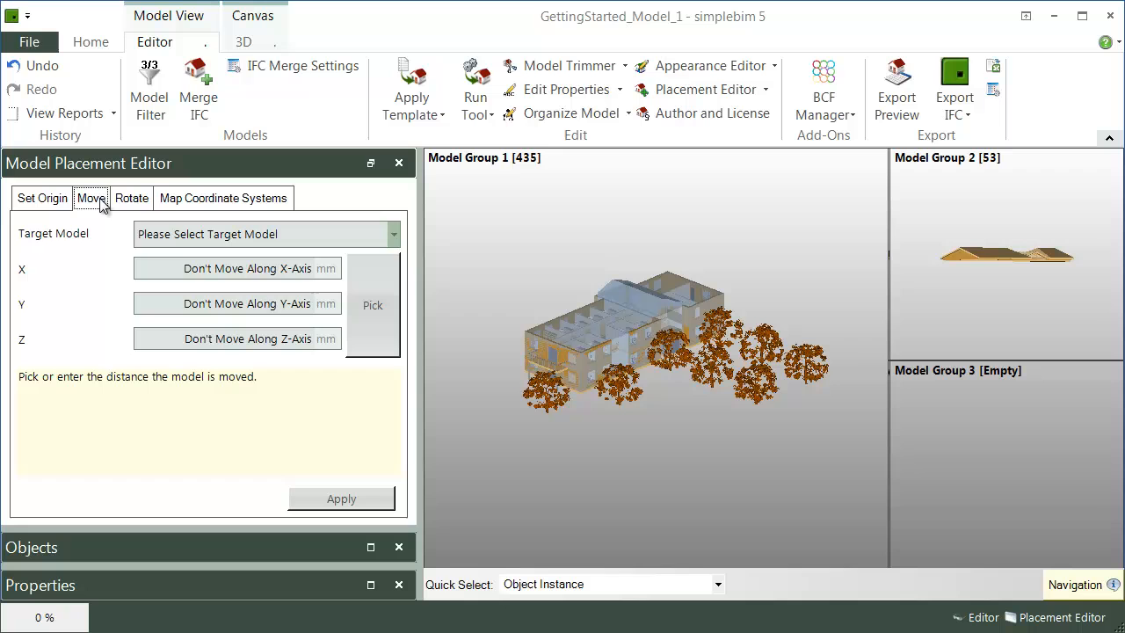
{"action": "left_click", "coordinate": [298, 237]}
{"action": "left_click", "coordinate": [284, 322]}
{"action": "left_click", "coordinate": [361, 326]}
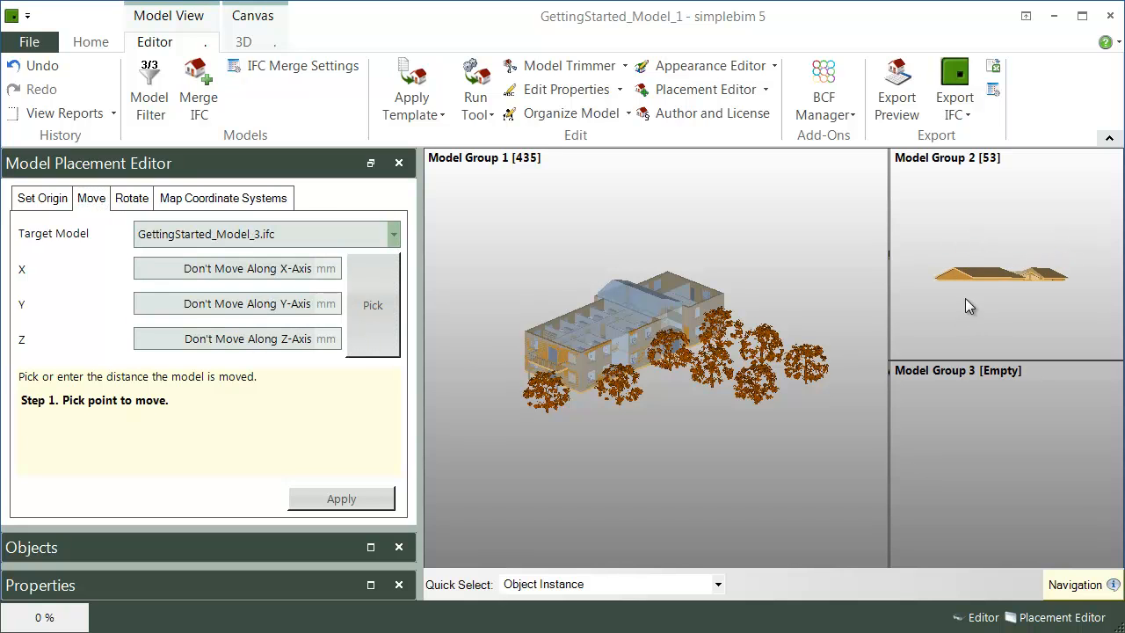
{"action": "scroll", "coordinate": [966, 294], "scroll_direction": "up", "scroll_amount": 5}
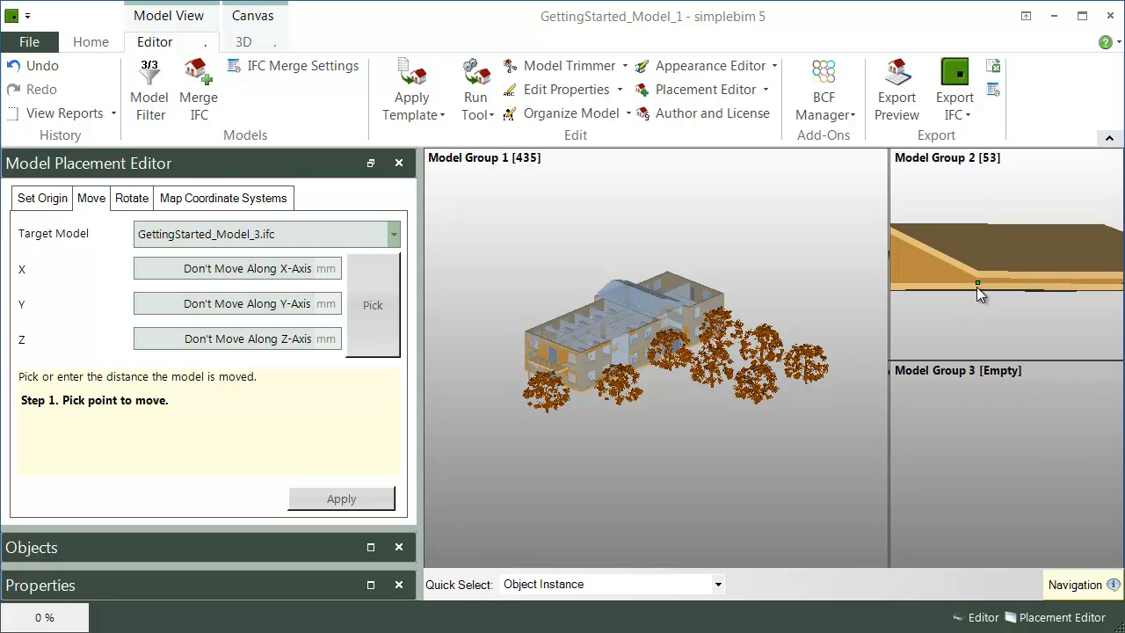
{"action": "scroll", "coordinate": [978, 299], "scroll_direction": "up", "scroll_amount": 2}
{"action": "left_click", "coordinate": [977, 301]}
Pick the top front corner of the building's outer wall as the target point and apply the move.
{"action": "scroll", "coordinate": [658, 416], "scroll_direction": "up", "scroll_amount": 5}
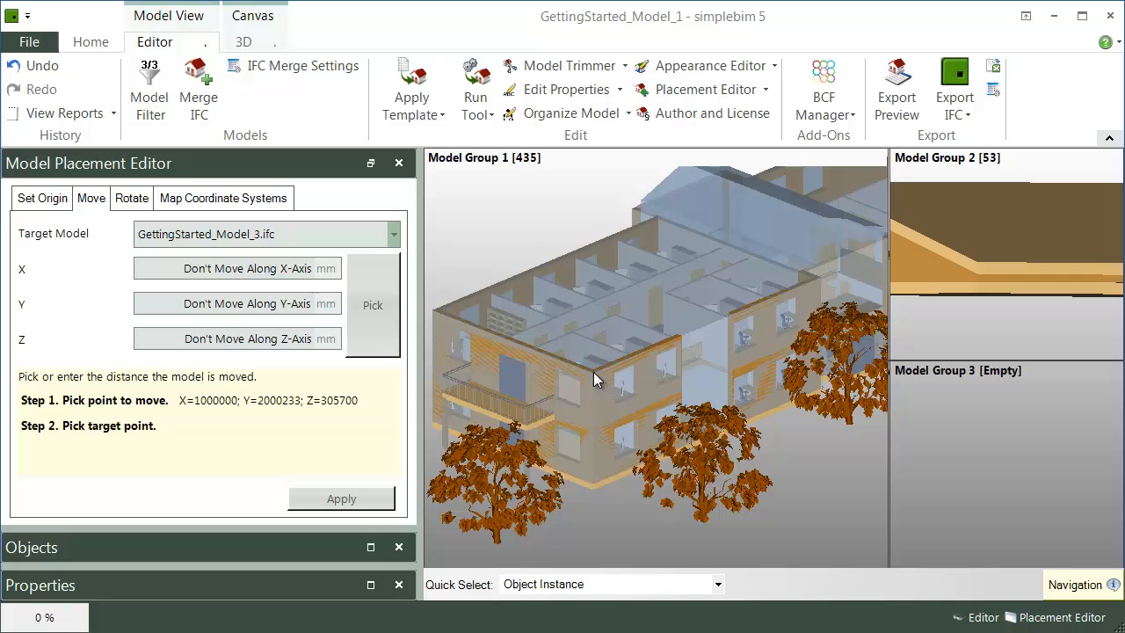
{"action": "scroll", "coordinate": [593, 372], "scroll_direction": "up", "scroll_amount": 3}
{"action": "left_click", "coordinate": [582, 374]}
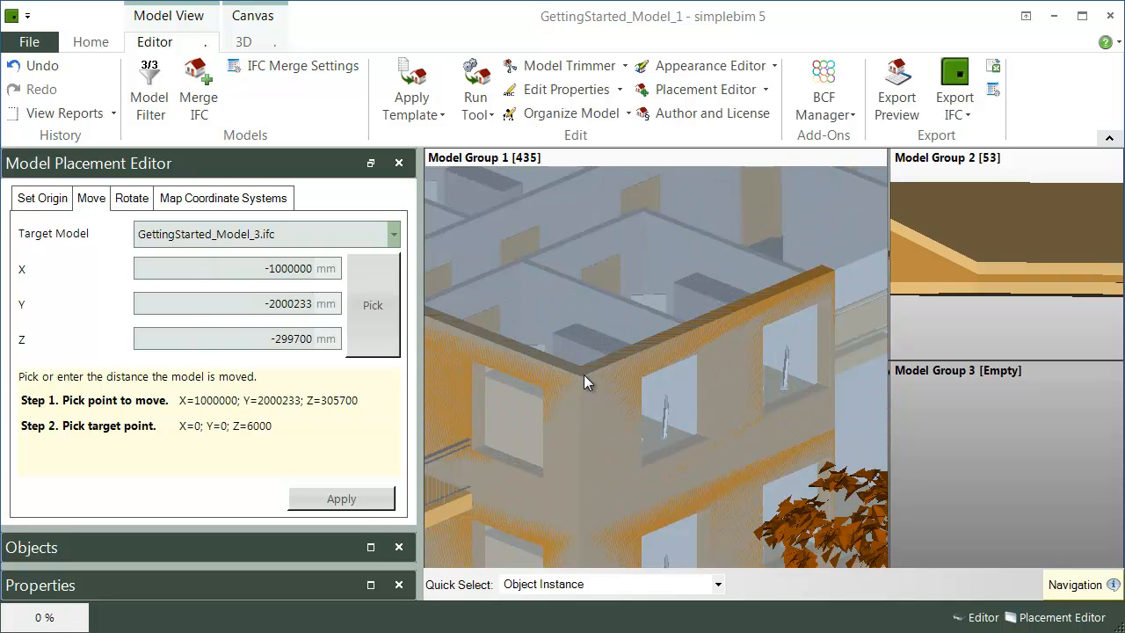
{"action": "scroll", "coordinate": [583, 374], "scroll_direction": "down", "scroll_amount": 8}
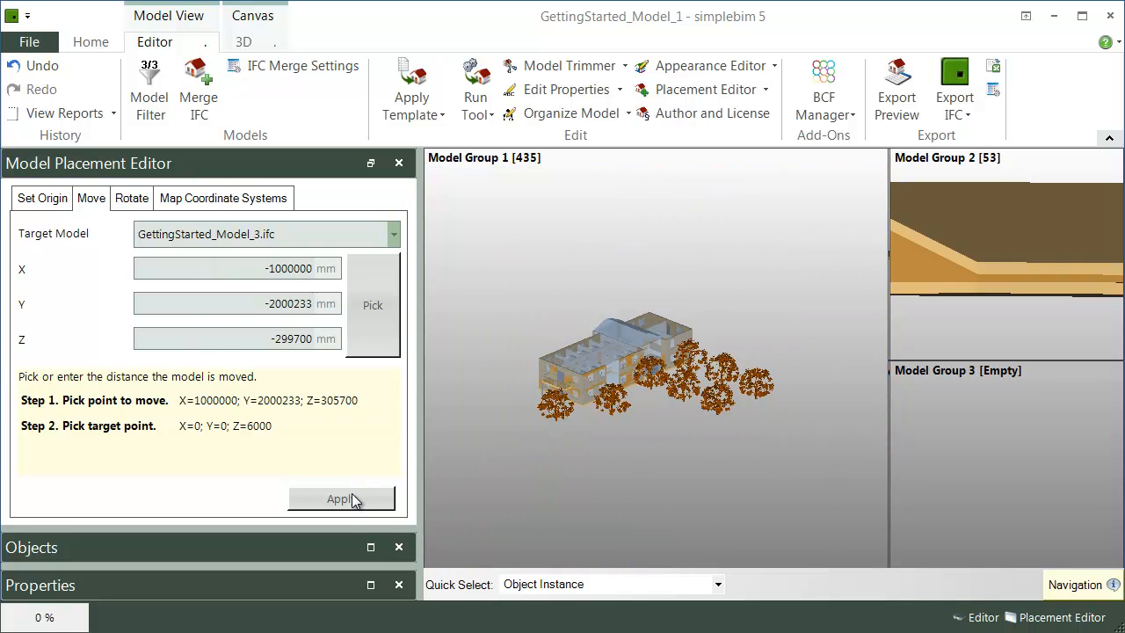
{"action": "left_click", "coordinate": [344, 497]}
Start rotating GettingStarted_Model_3.ifc, picking the roof corner resting on the building's wall corner as the first point of the line to align.
{"action": "mouse_move", "coordinate": [536, 453]}
{"action": "left_mouse_down"}
{"action": "mouse_move", "coordinate": [465, 438]}
{"action": "mouse_move", "coordinate": [553, 464]}
{"action": "left_mouse_up"}
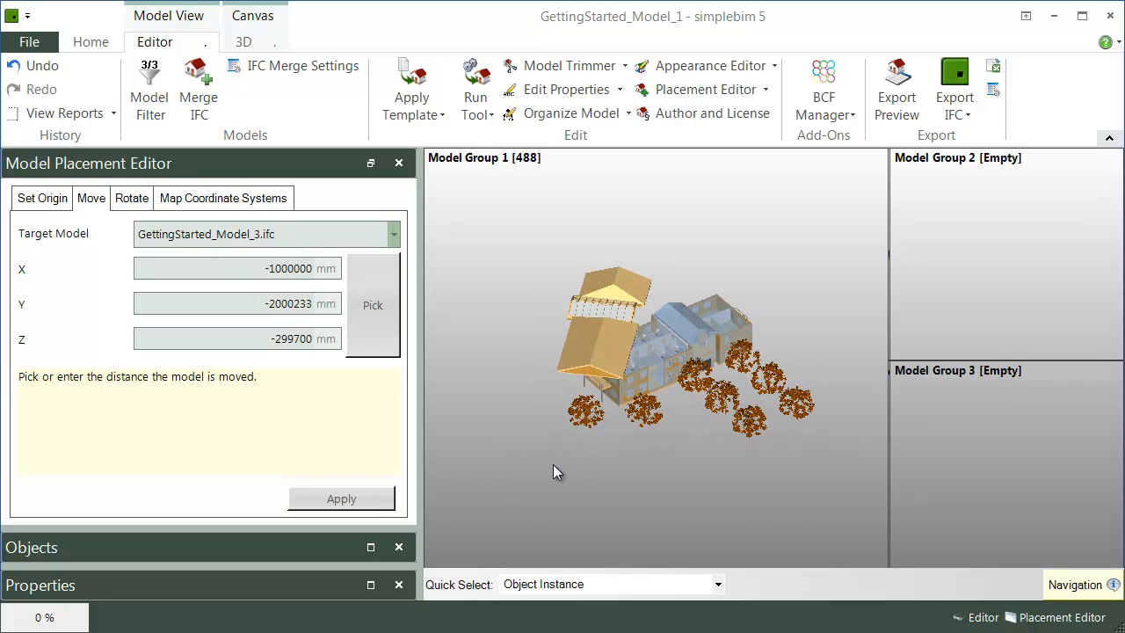
{"action": "left_click", "coordinate": [141, 204]}
{"action": "left_click", "coordinate": [202, 234]}
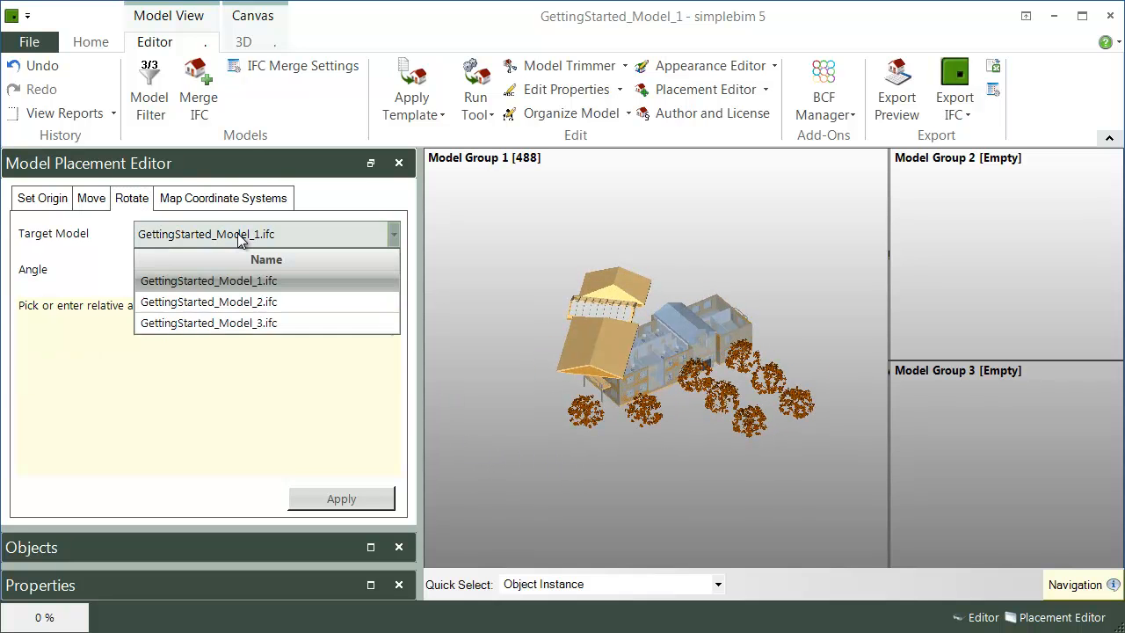
{"action": "left_click", "coordinate": [235, 323]}
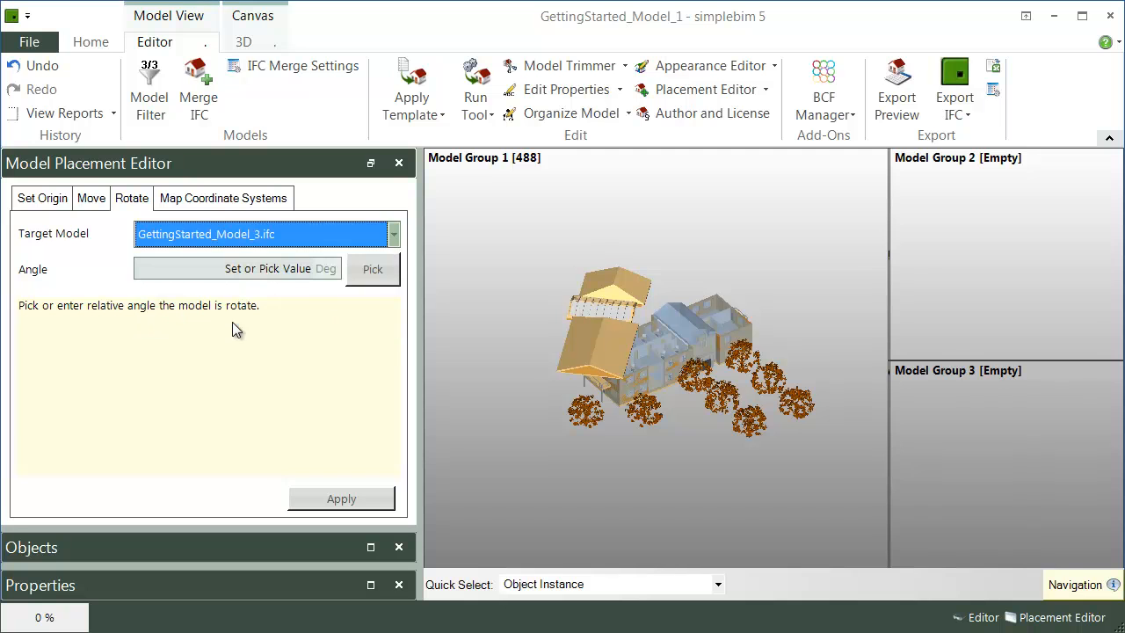
{"action": "left_click", "coordinate": [374, 269]}
{"action": "scroll", "coordinate": [613, 382], "scroll_direction": "up", "scroll_amount": 8}
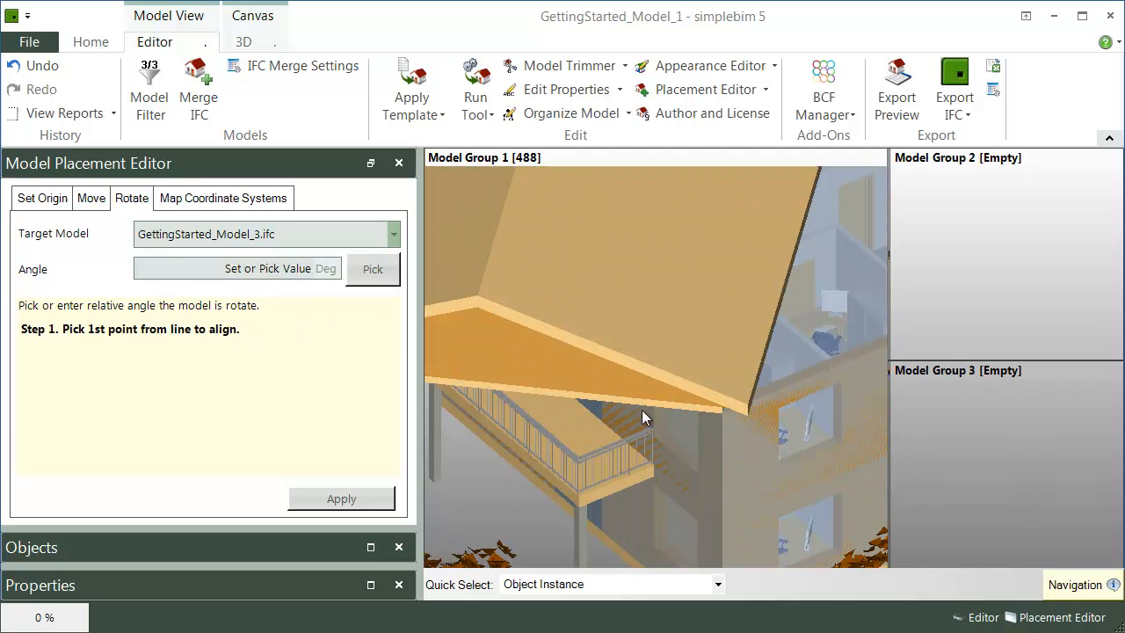
{"action": "left_click", "coordinate": [720, 413]}
Pick the lower corner at the opposite end of the roof gable as the second point of the line to align.
{"action": "scroll", "coordinate": [576, 399], "scroll_direction": "up", "scroll_amount": 6}
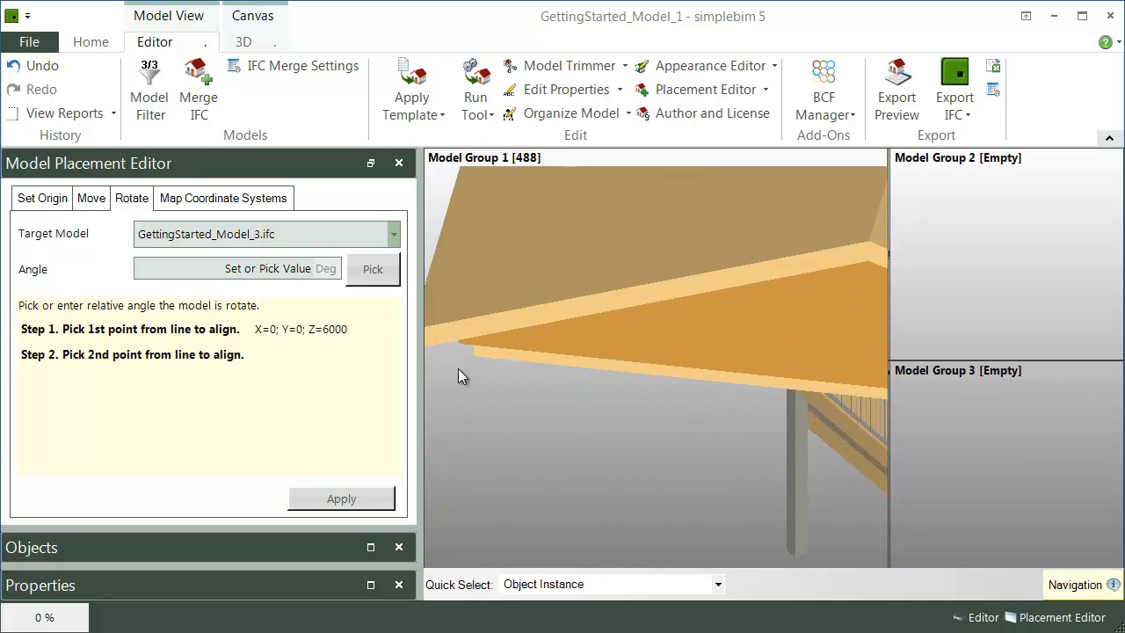
{"action": "scroll", "coordinate": [463, 360], "scroll_direction": "up", "scroll_amount": 3}
{"action": "middle_click_drag", "start_coordinate": [471, 346], "coordinate": [548, 459]}
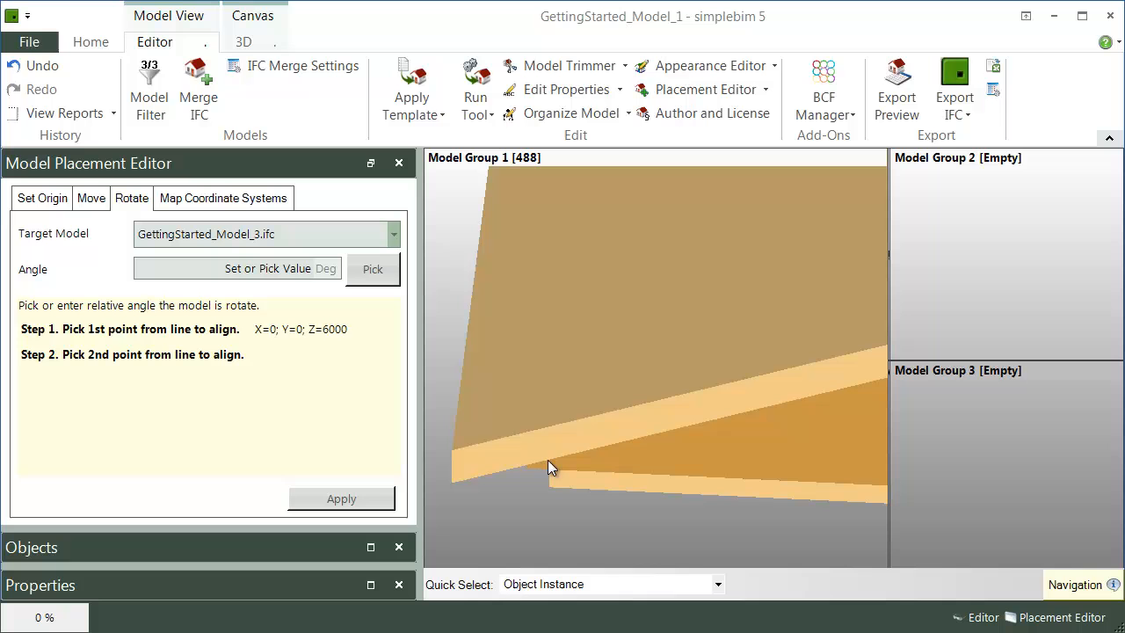
{"action": "left_click", "coordinate": [551, 485]}
Pick the bottom front corner of the building's floor slab as the first point of the target alignment line.
{"action": "scroll", "coordinate": [553, 394], "scroll_direction": "down", "scroll_amount": 5}
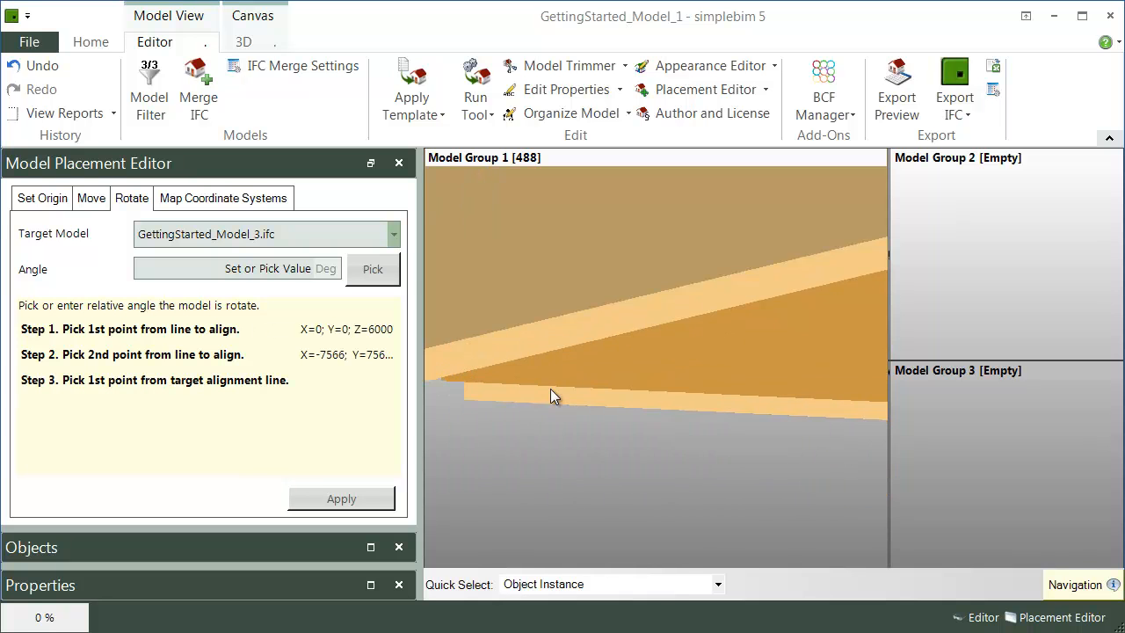
{"action": "middle_click_drag", "start_coordinate": [655, 422], "coordinate": [506, 304]}
{"action": "scroll", "coordinate": [724, 460], "scroll_direction": "up", "scroll_amount": 6}
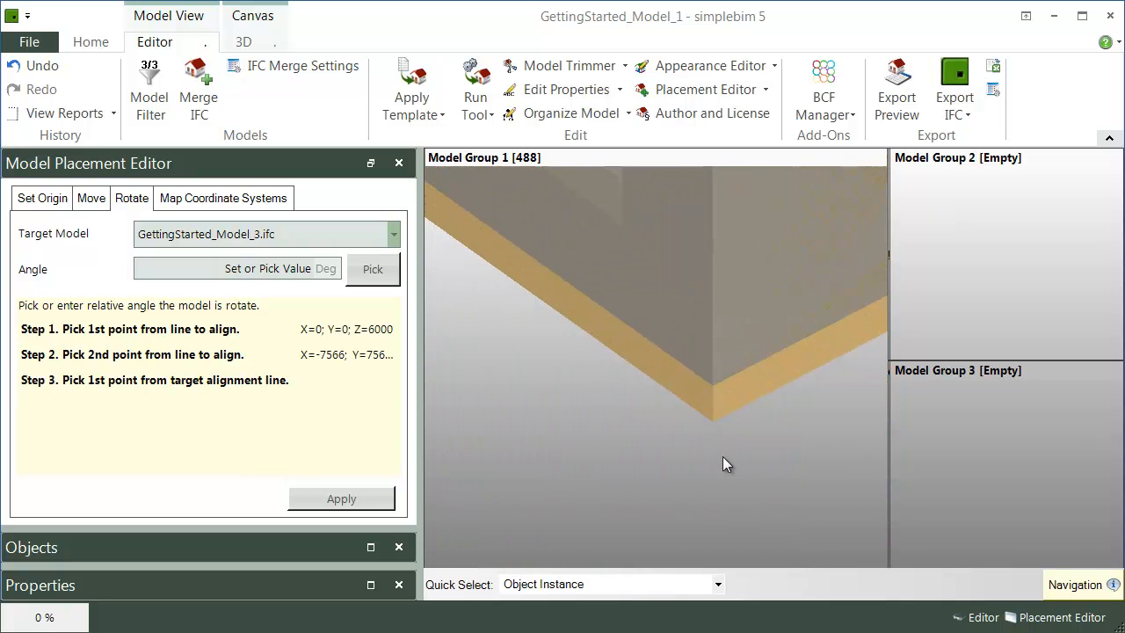
{"action": "left_click", "coordinate": [712, 405]}
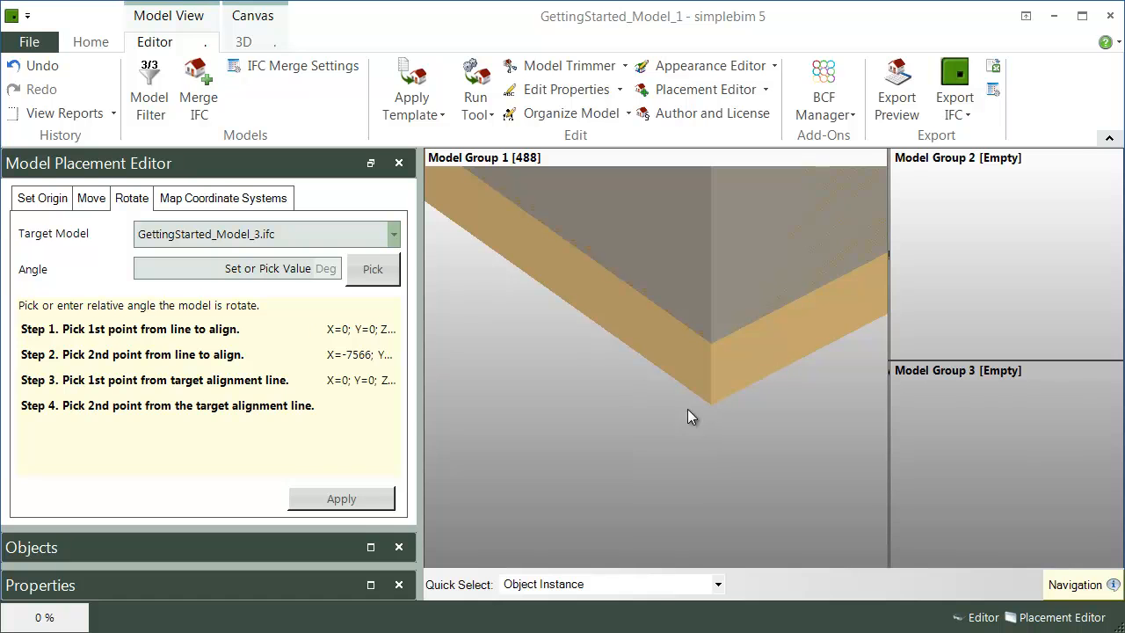
Pick the slab's bottom corner at the far end of the gable side as the second target point and apply the rotation.
{"action": "middle_click_drag", "start_coordinate": [578, 380], "coordinate": [636, 396]}
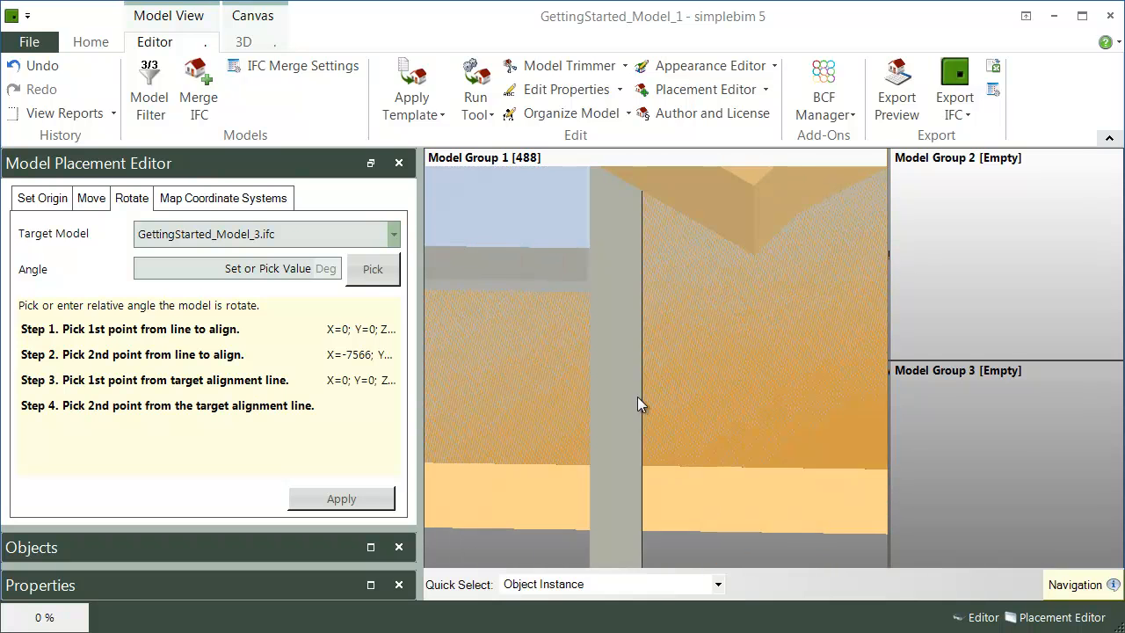
{"action": "middle_click_drag", "start_coordinate": [615, 435], "coordinate": [733, 373]}
{"action": "scroll", "coordinate": [734, 373], "scroll_direction": "down", "scroll_amount": 3}
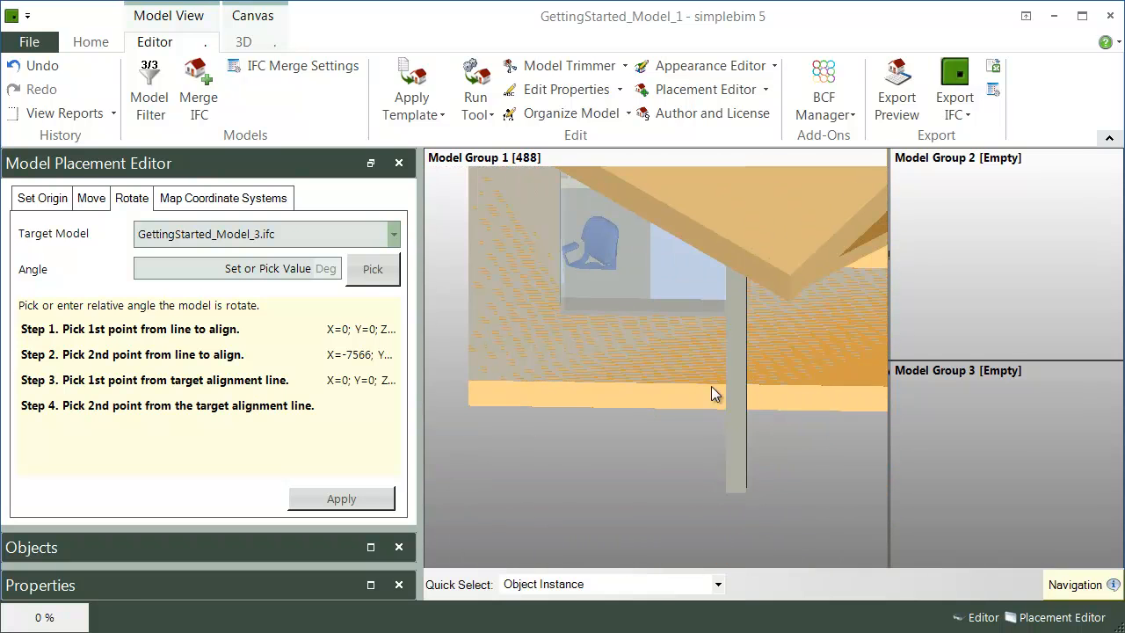
{"action": "left_click", "coordinate": [468, 403]}
{"action": "scroll", "coordinate": [617, 463], "scroll_direction": "down", "scroll_amount": 10}
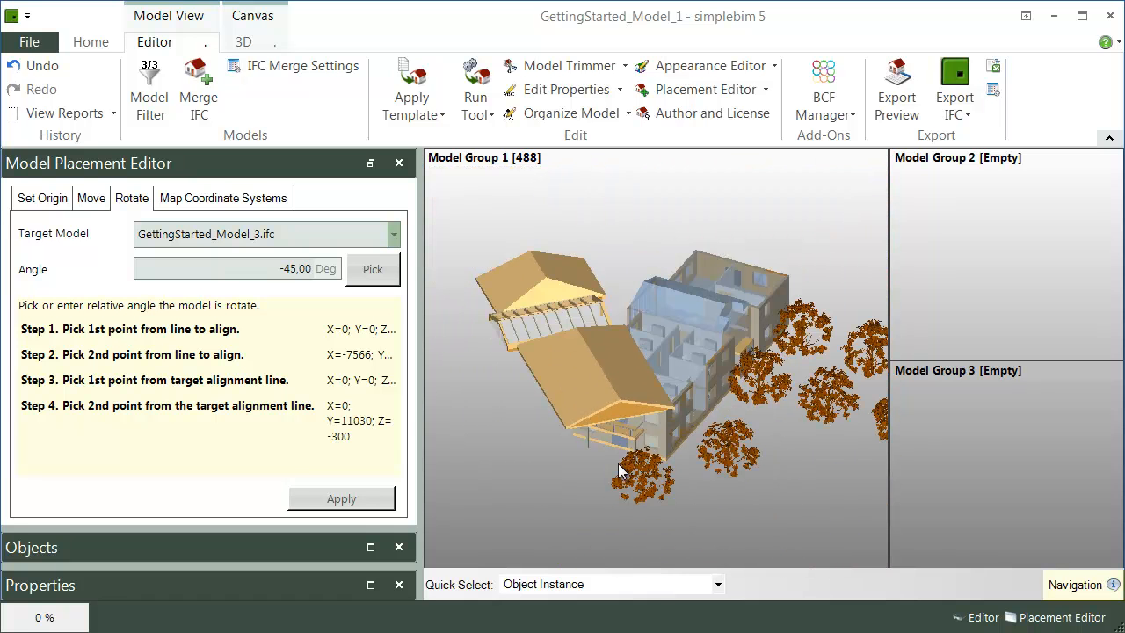
{"action": "left_click", "coordinate": [362, 499]}
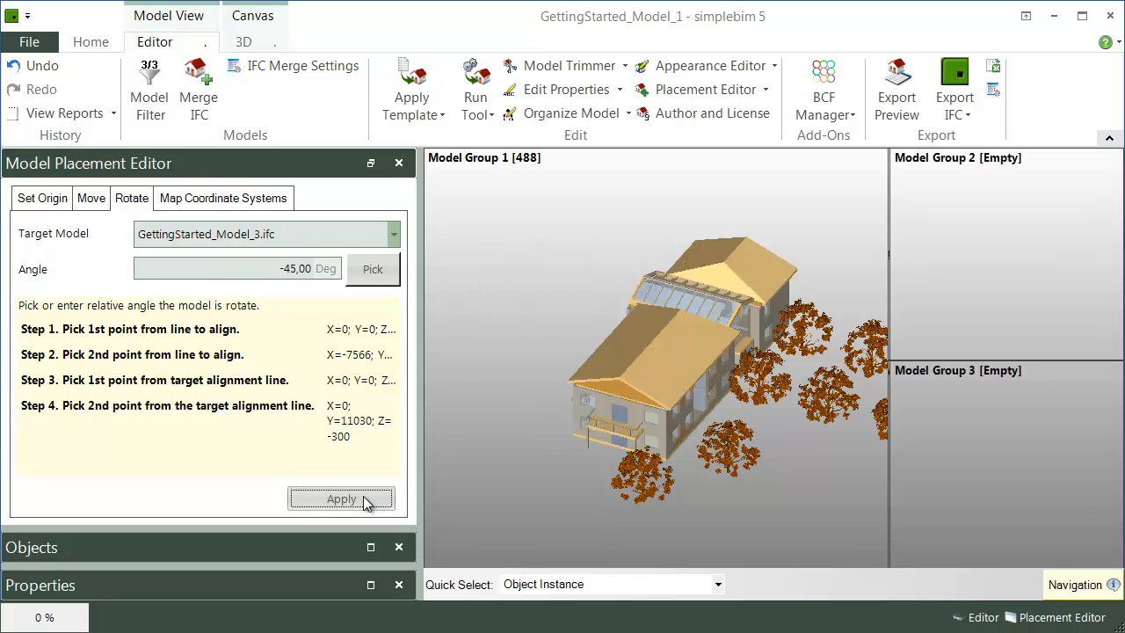
{"action": "mouse_move", "coordinate": [579, 490]}
{"action": "middle_mouse_down"}
{"action": "mouse_move", "coordinate": [552, 476]}
{"action": "mouse_move", "coordinate": [563, 478]}
{"action": "middle_mouse_up"}
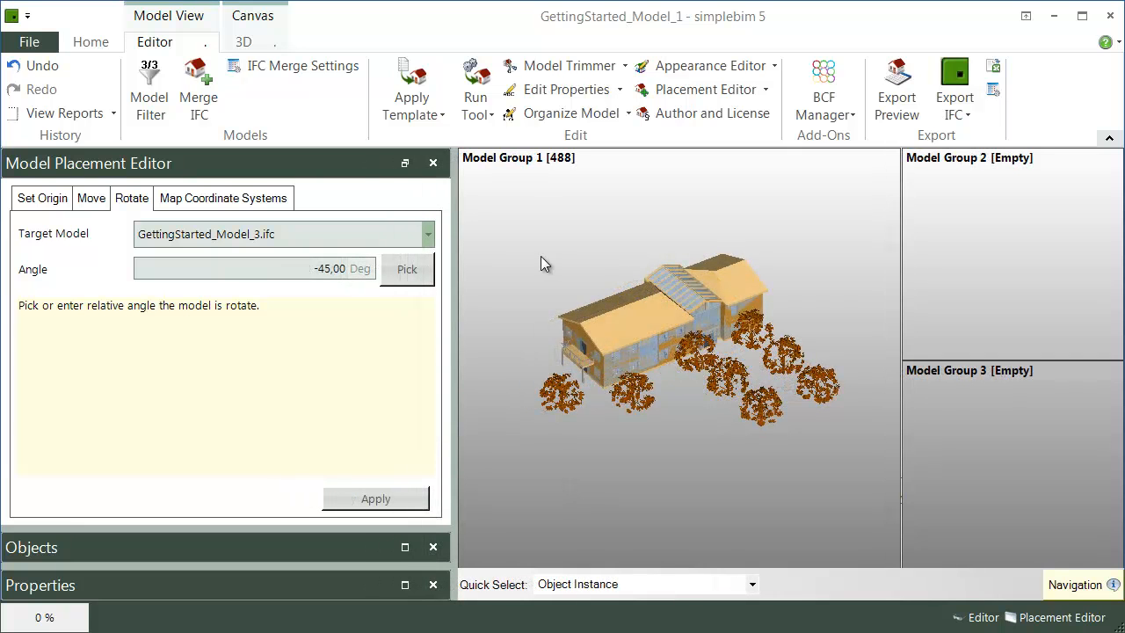
Filter out GettingStarted_Model_1.ifc and GettingStarted_Model_3.ifc to view GettingStarted_Model_2.ifc alone, and restore all three models.
{"action": "left_click", "coordinate": [150, 93]}
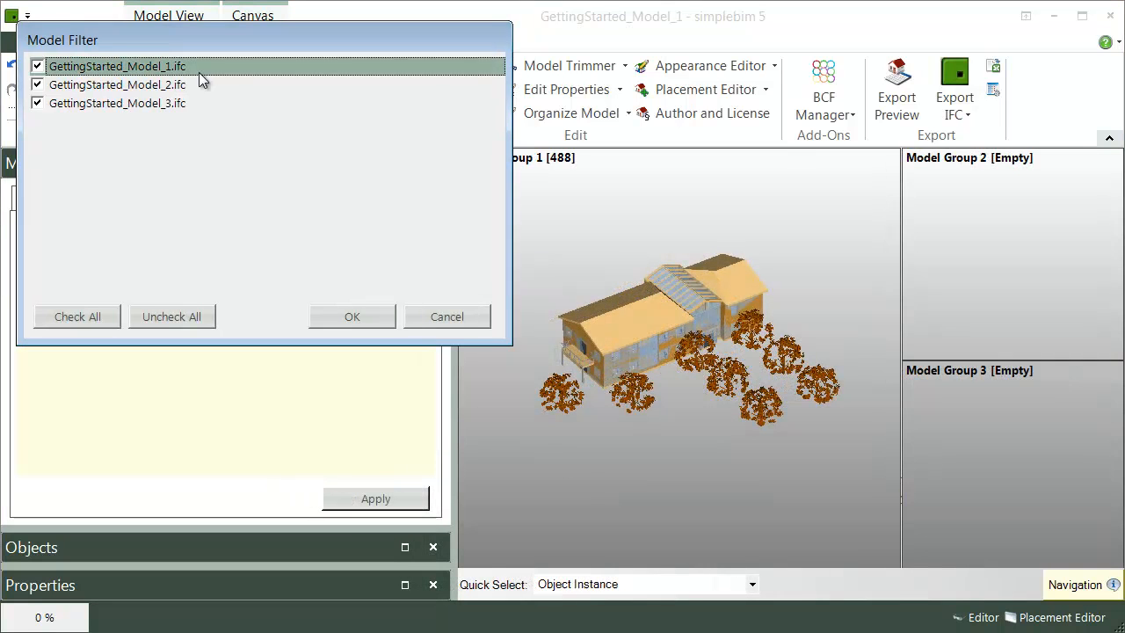
{"action": "left_click", "coordinate": [154, 72]}
{"action": "left_click", "coordinate": [151, 104], "text": "ctrl"}
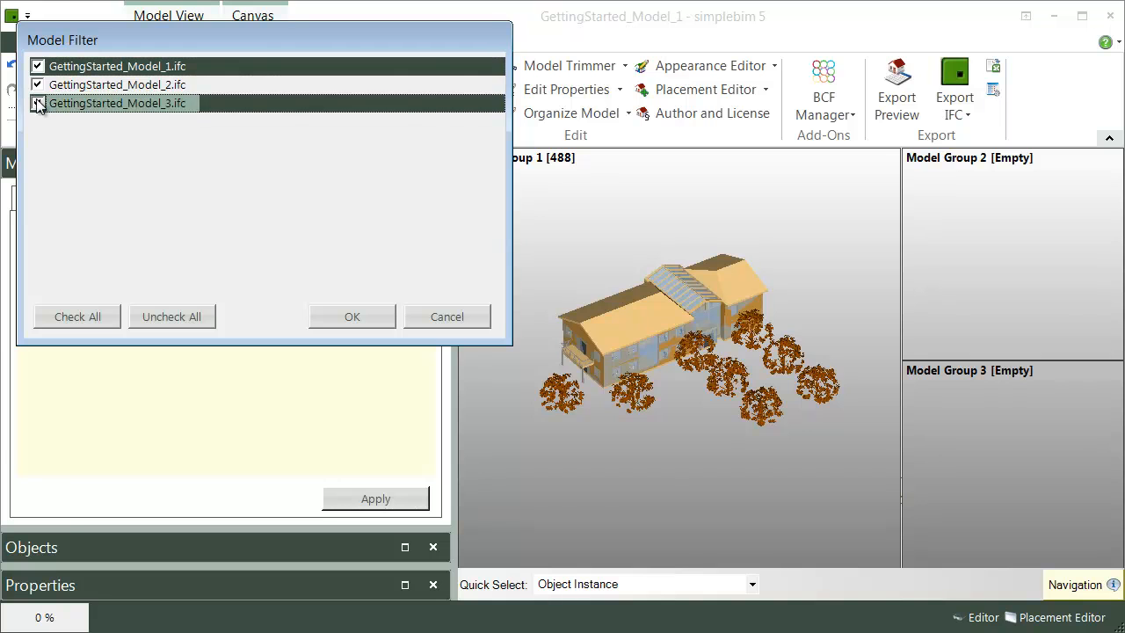
{"action": "left_click", "coordinate": [37, 105]}
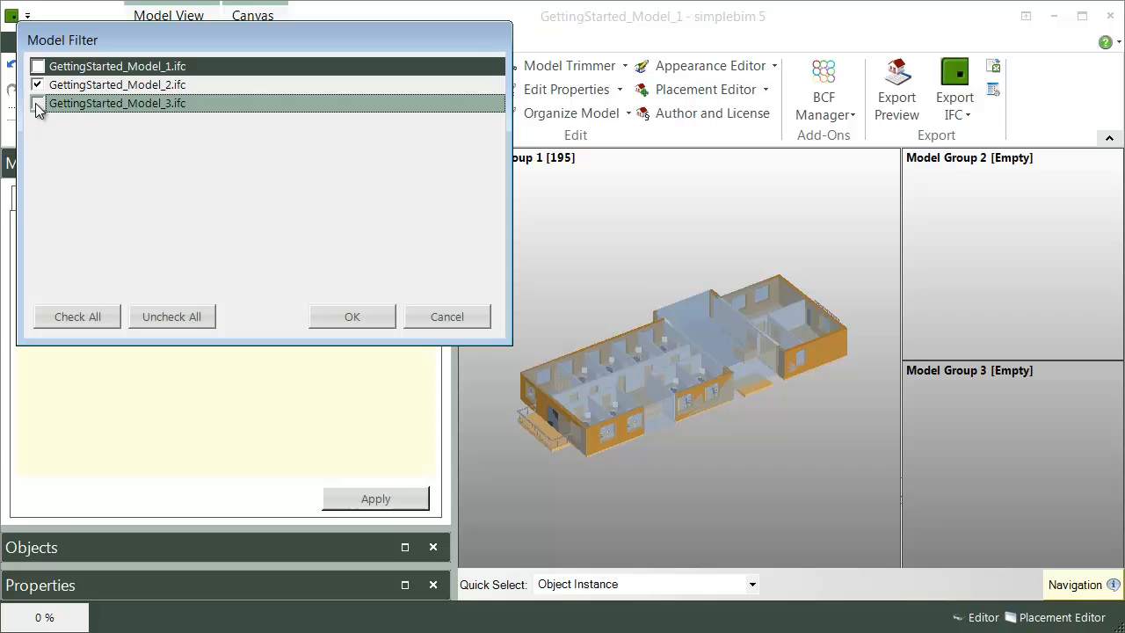
{"action": "left_click", "coordinate": [38, 103]}
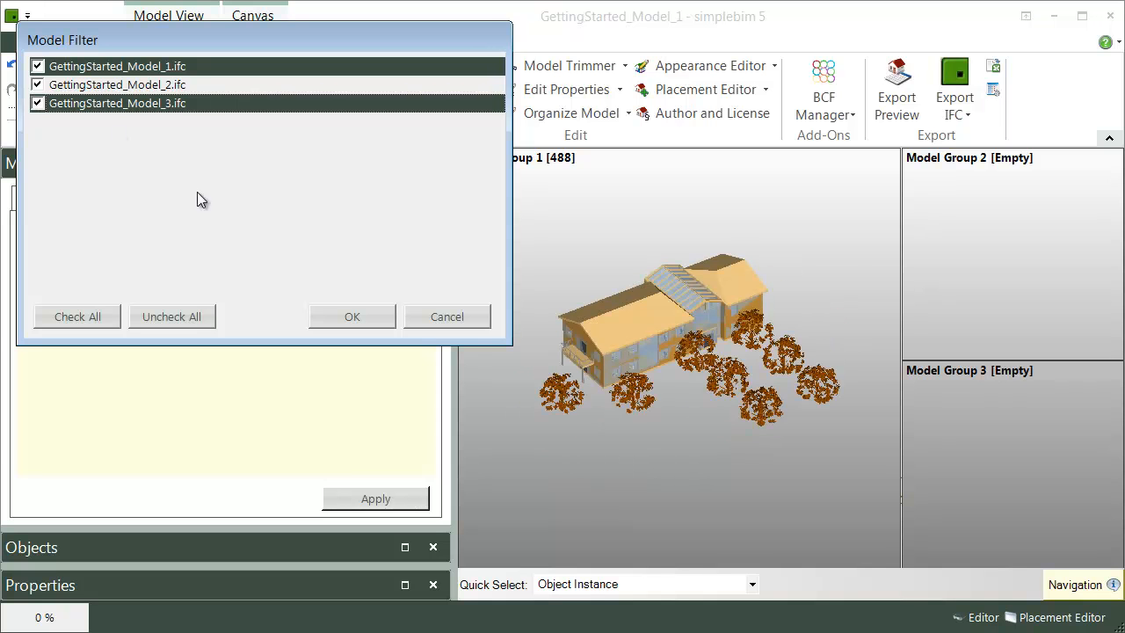
{"action": "left_click", "coordinate": [352, 317]}
Select the Model Information object class and enlarge its property list.
{"action": "left_click", "coordinate": [405, 165]}
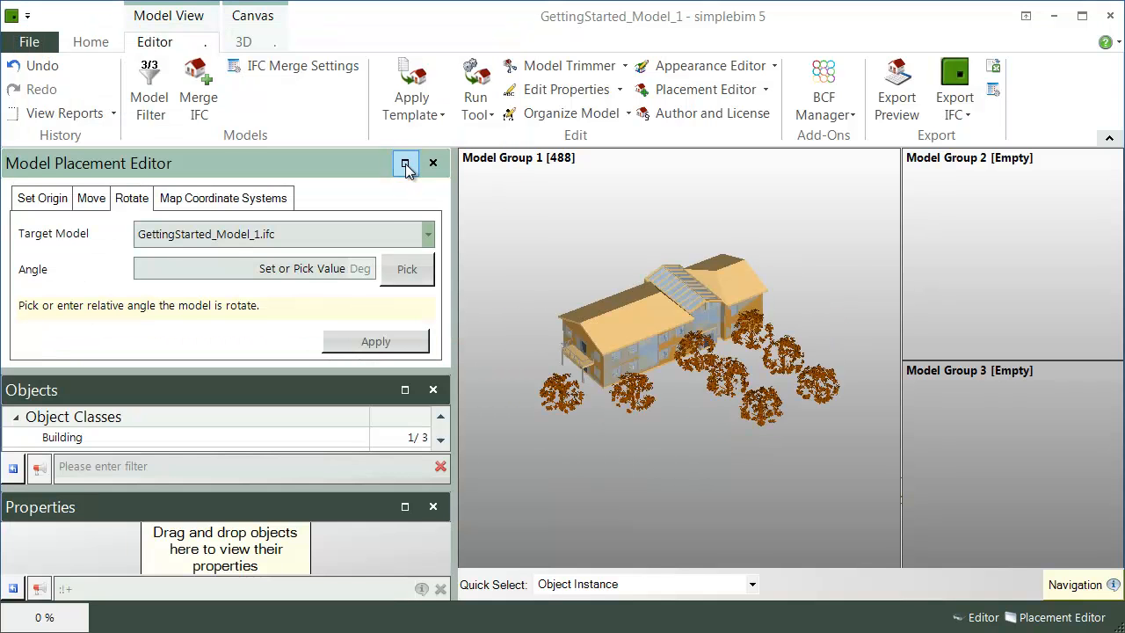
{"action": "left_click", "coordinate": [404, 389]}
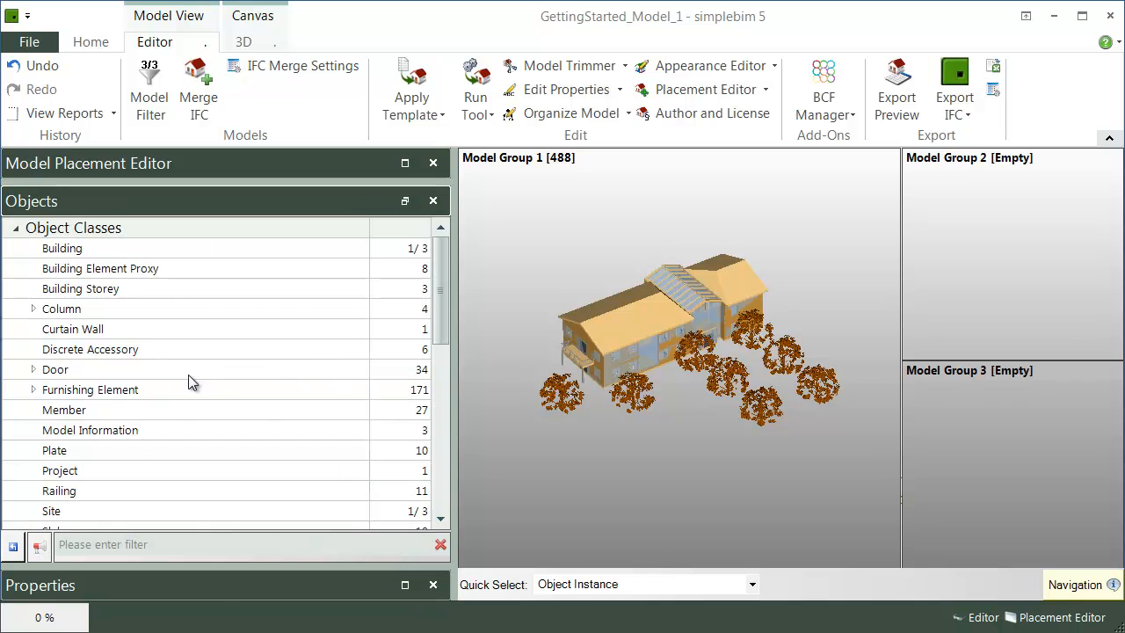
{"action": "left_click", "coordinate": [128, 432]}
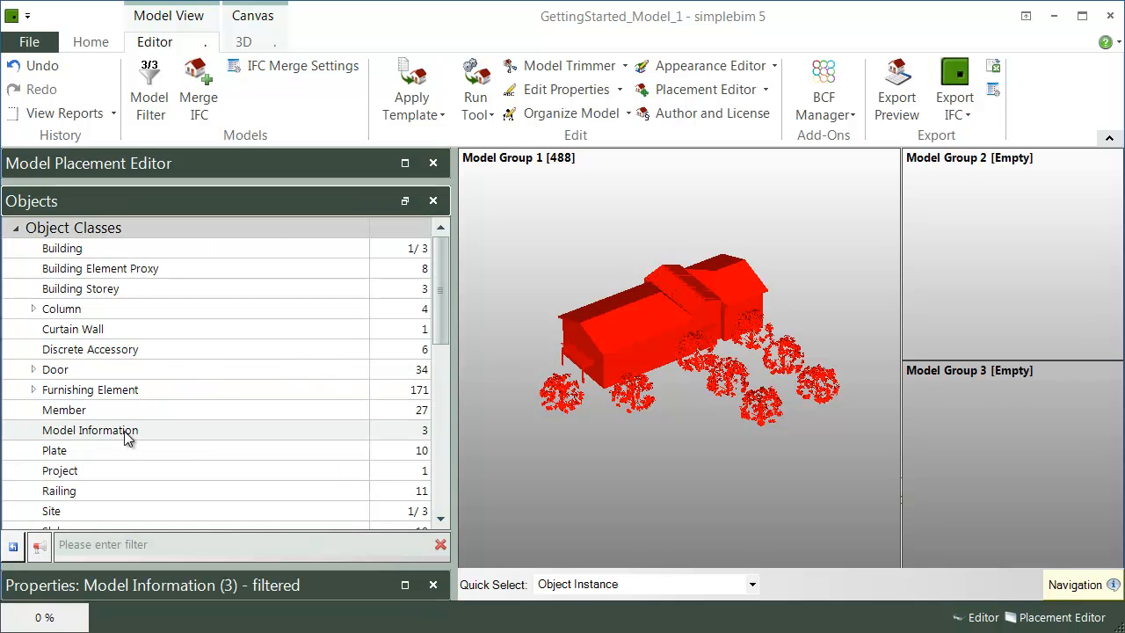
{"action": "left_click", "coordinate": [404, 585]}
Highlight the objects of GettingStarted_Model_1.ifc, GettingStarted_Model_2.ifc and GettingStarted_Model_3.ifc in turn by their Name values, and clear the selection.
{"action": "scroll", "coordinate": [438, 421], "scroll_direction": "down", "scroll_amount": 2}
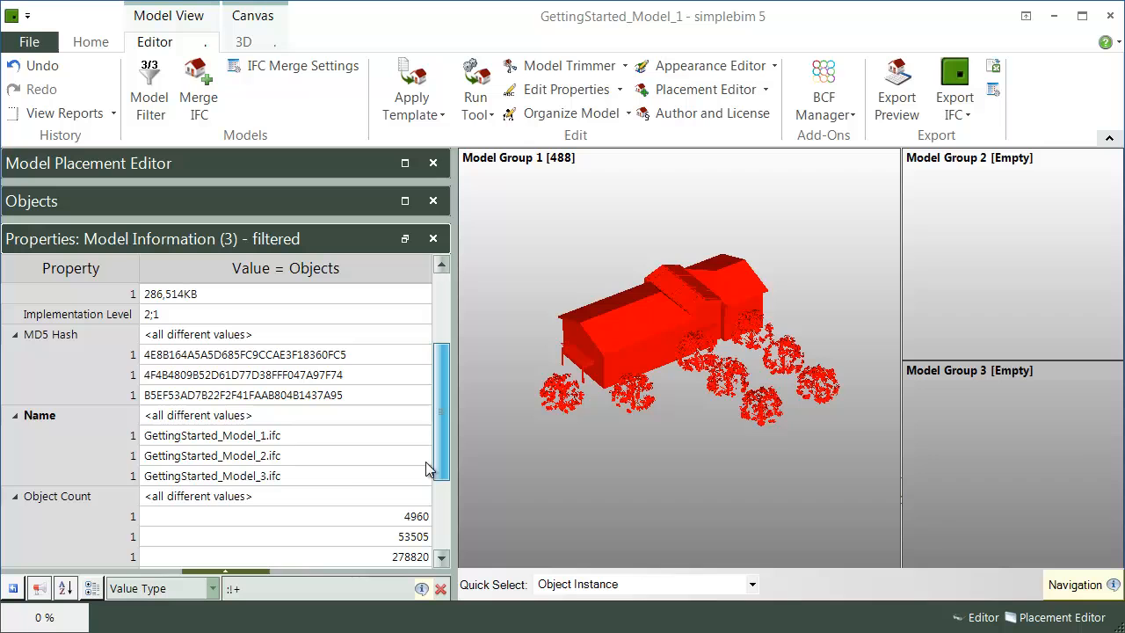
{"action": "left_click", "coordinate": [248, 437]}
{"action": "left_click", "coordinate": [248, 456]}
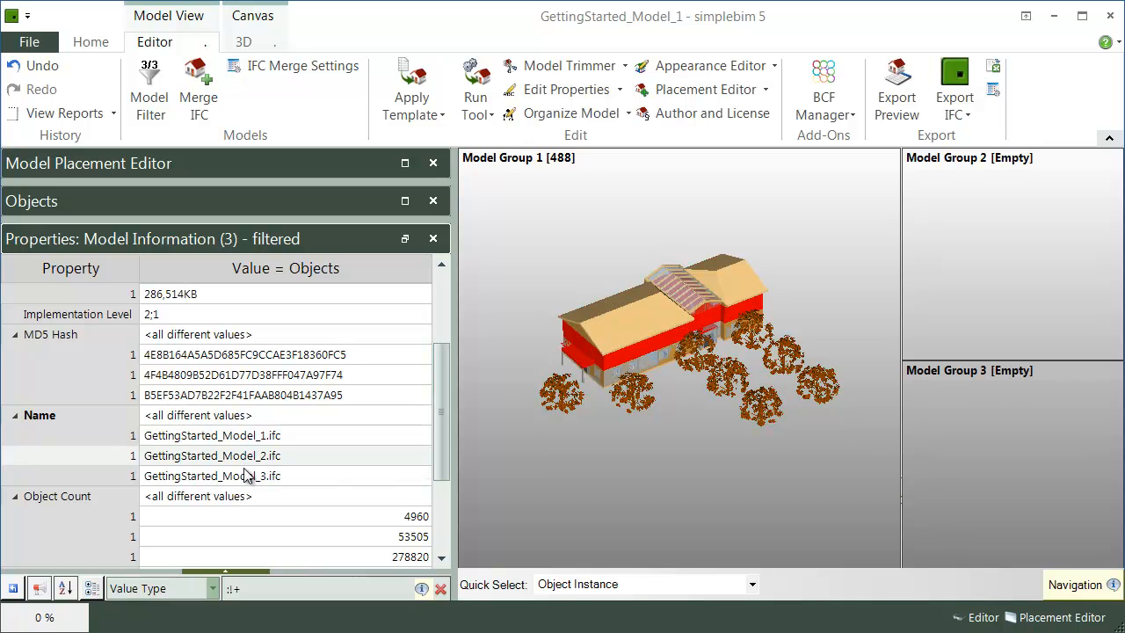
{"action": "left_click", "coordinate": [248, 475]}
{"action": "left_click", "coordinate": [550, 496]}
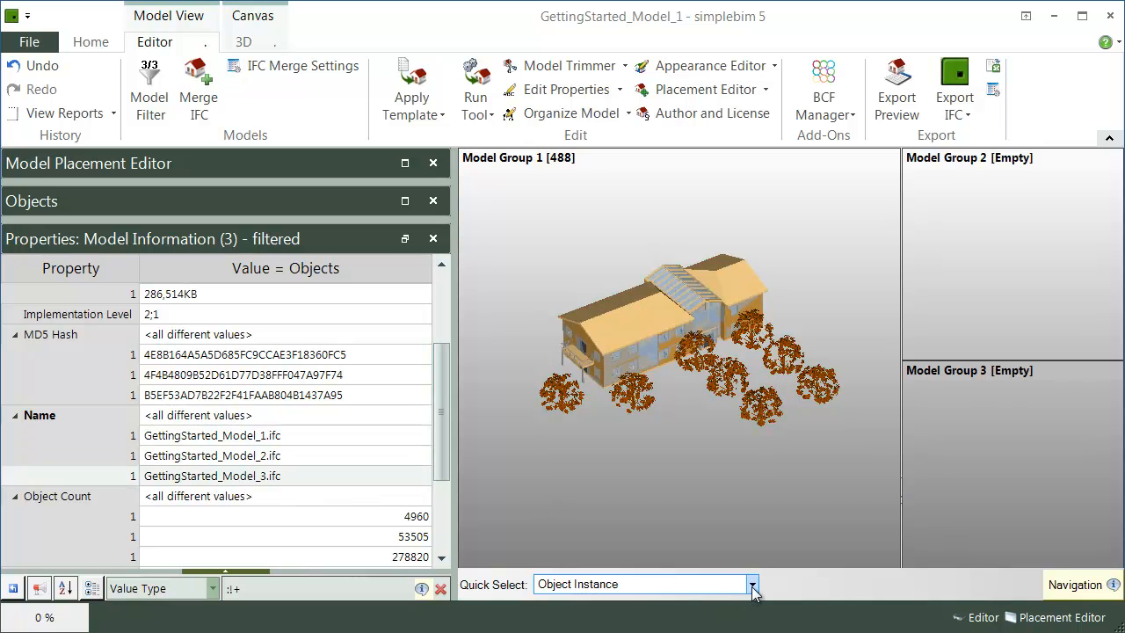
Try the Model quick select mode on the building and return quick select to Object Instance.
{"action": "left_click", "coordinate": [751, 584]}
{"action": "scroll", "coordinate": [745, 512], "scroll_direction": "down", "scroll_amount": 2}
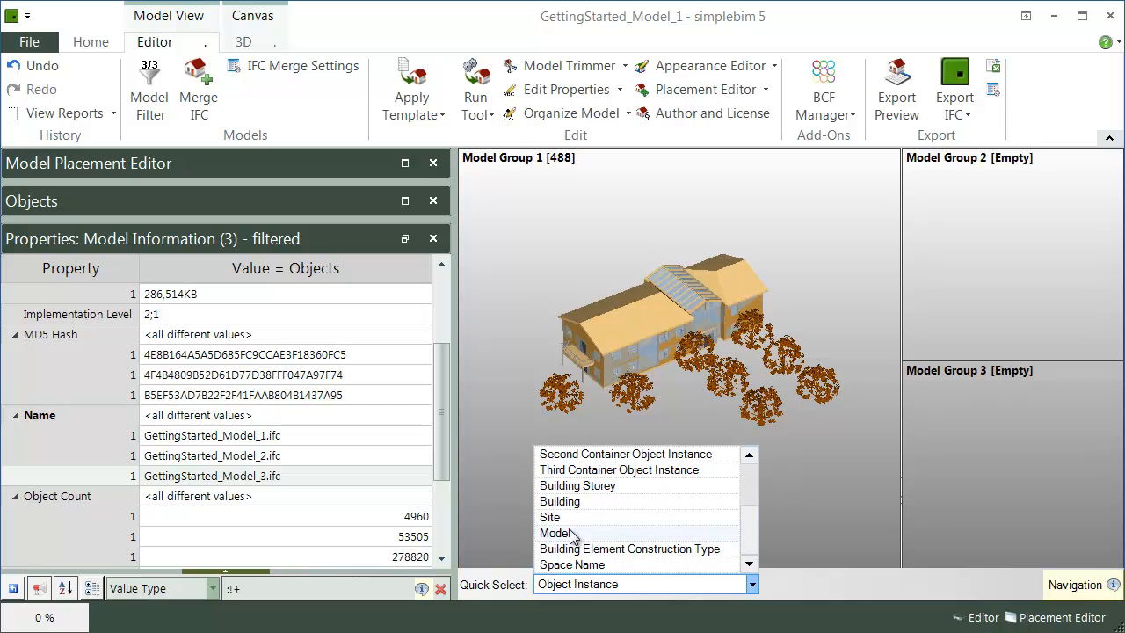
{"action": "left_click", "coordinate": [575, 532]}
{"action": "mouse_move", "coordinate": [604, 387]}
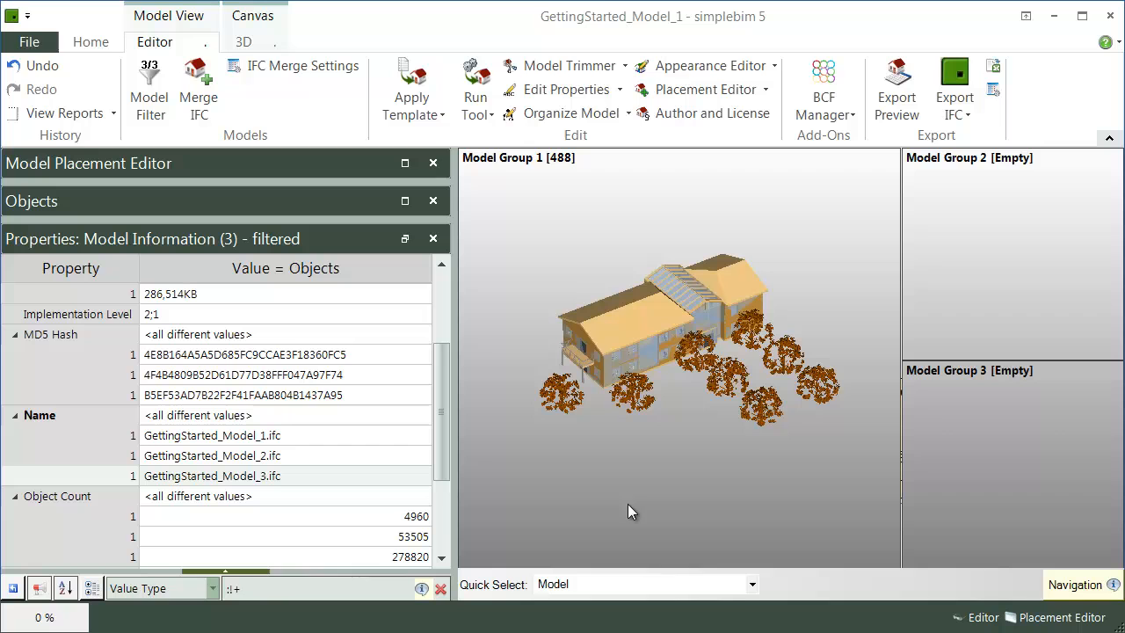
{"action": "left_click", "coordinate": [752, 583]}
{"action": "scroll", "coordinate": [754, 510], "scroll_direction": "up", "scroll_amount": 2}
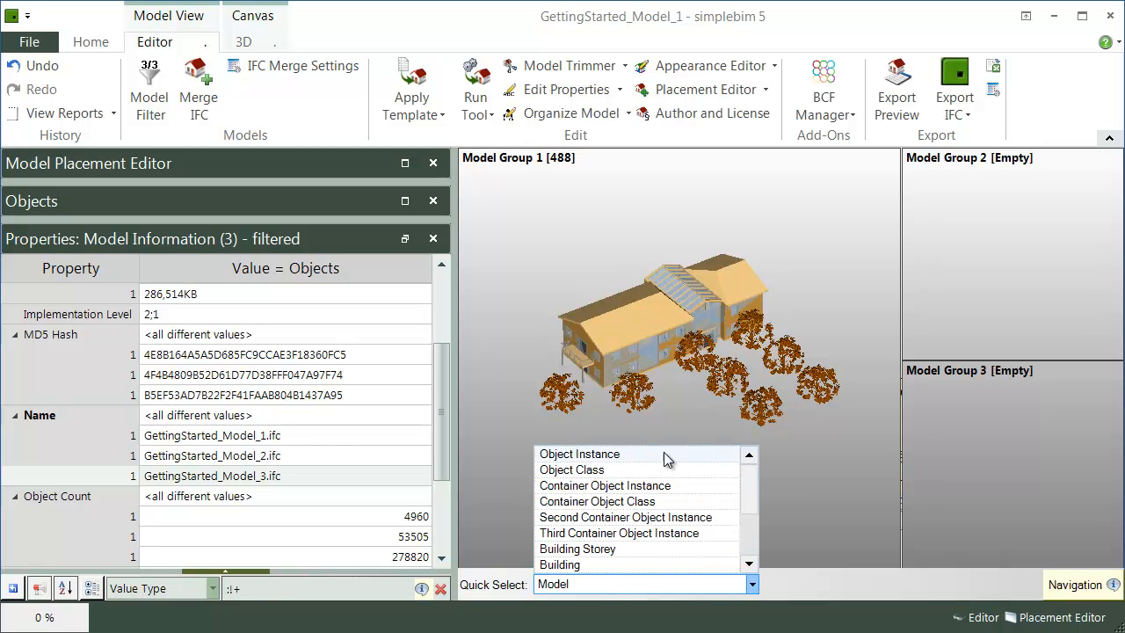
{"action": "left_click", "coordinate": [665, 455]}
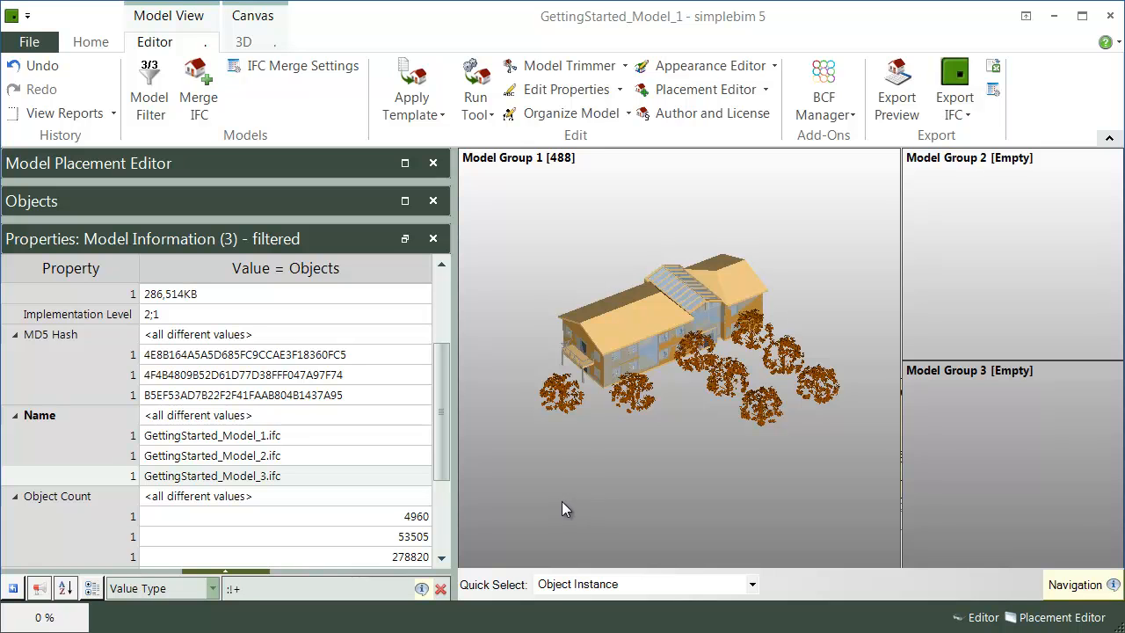
Open the Containment Editor and expand the included Site and Building to view the storeys.
{"action": "left_click", "coordinate": [569, 115]}
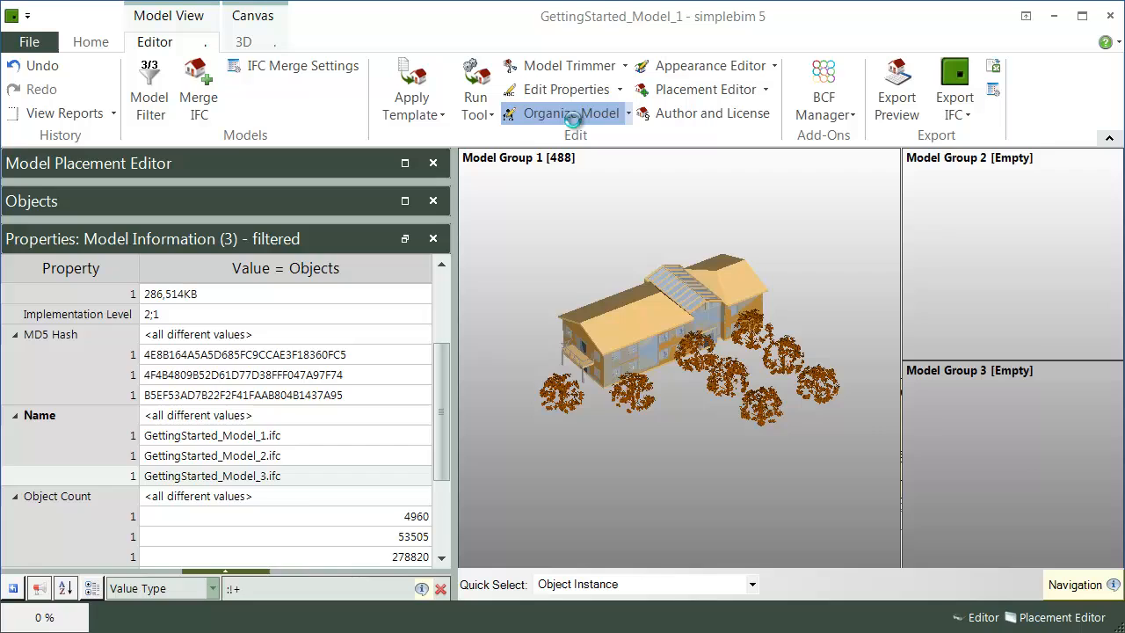
{"action": "left_click", "coordinate": [32, 211]}
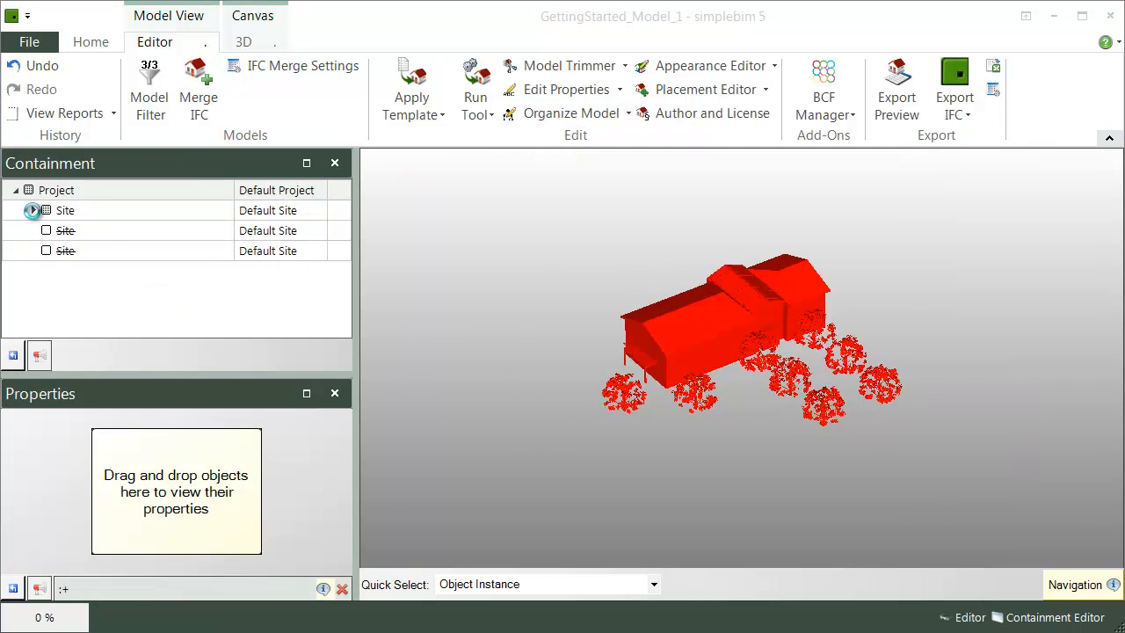
{"action": "left_click", "coordinate": [51, 230]}
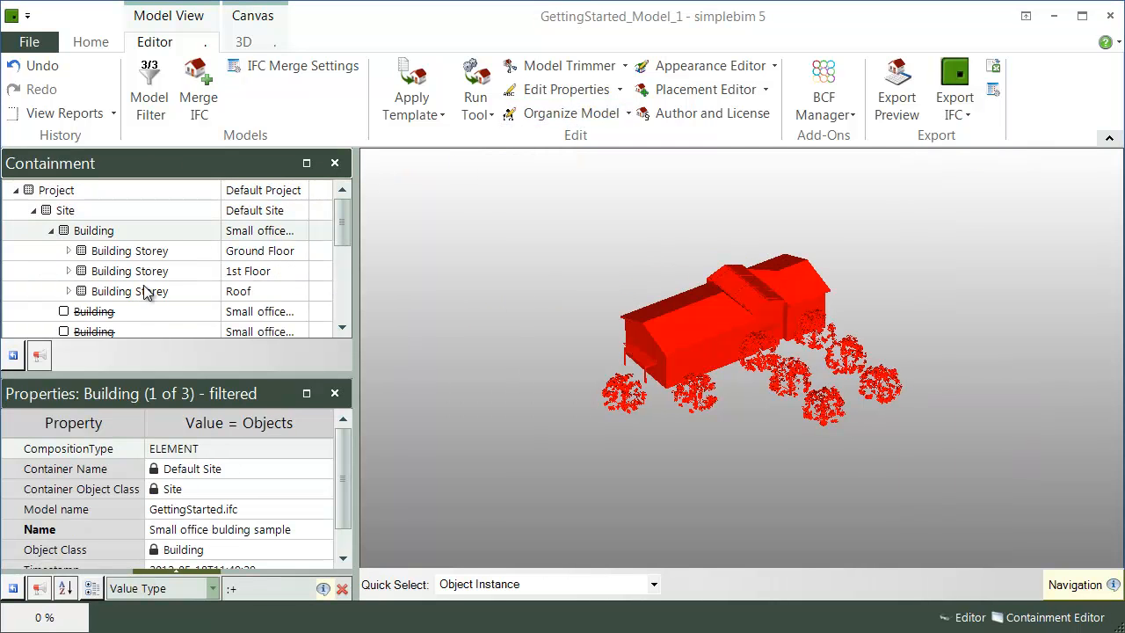
Open the Model Trimmer, select all eight trees and move them to the Excluded group.
{"action": "left_click", "coordinate": [575, 67]}
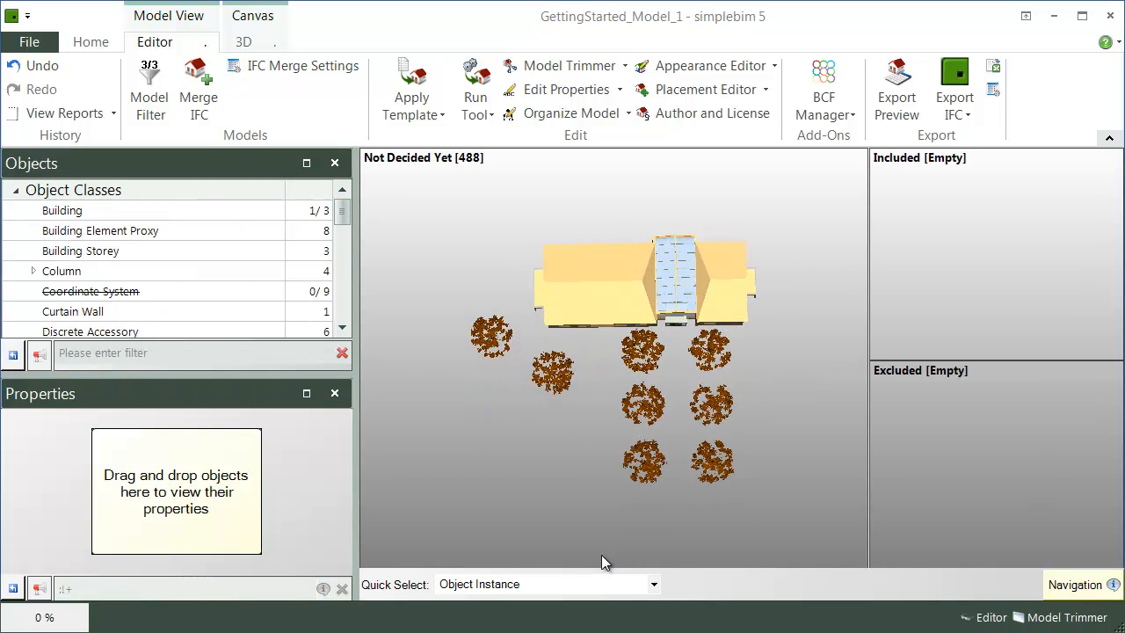
{"action": "left_click_drag", "start_coordinate": [745, 532], "coordinate": [460, 352]}
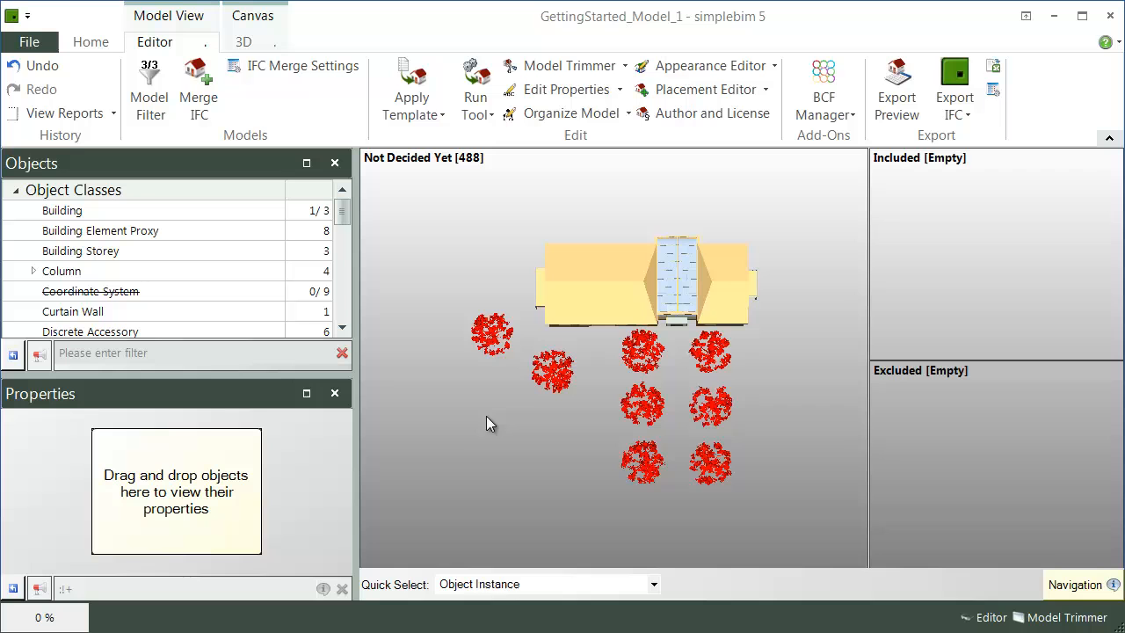
{"action": "left_click_drag", "start_coordinate": [877, 453], "coordinate": [906, 454]}
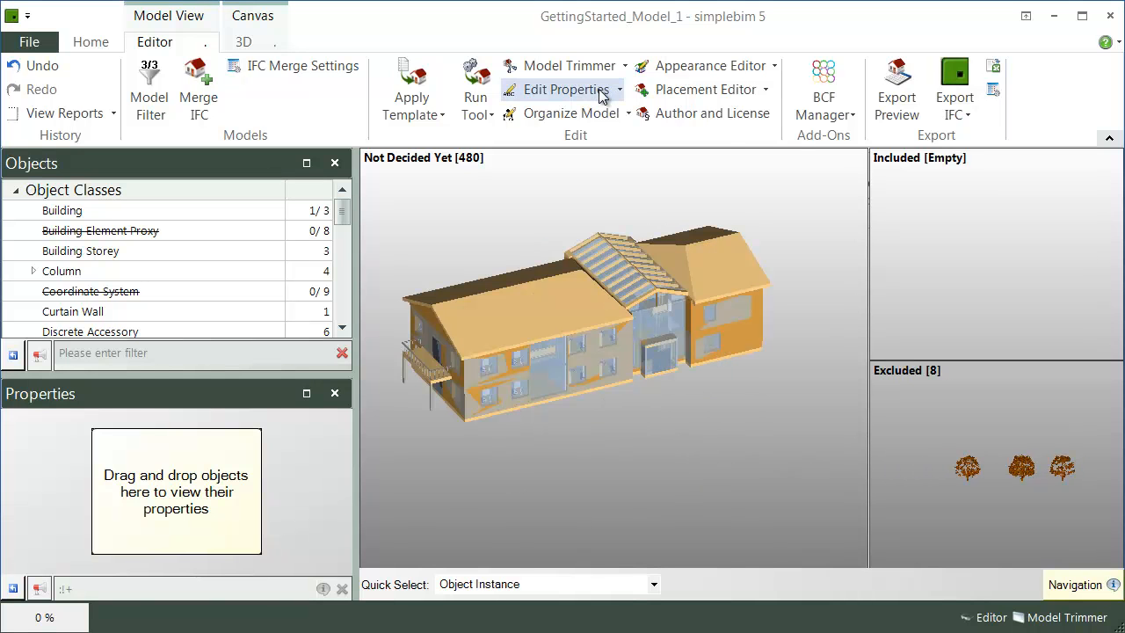
{"action": "left_click", "coordinate": [628, 113]}
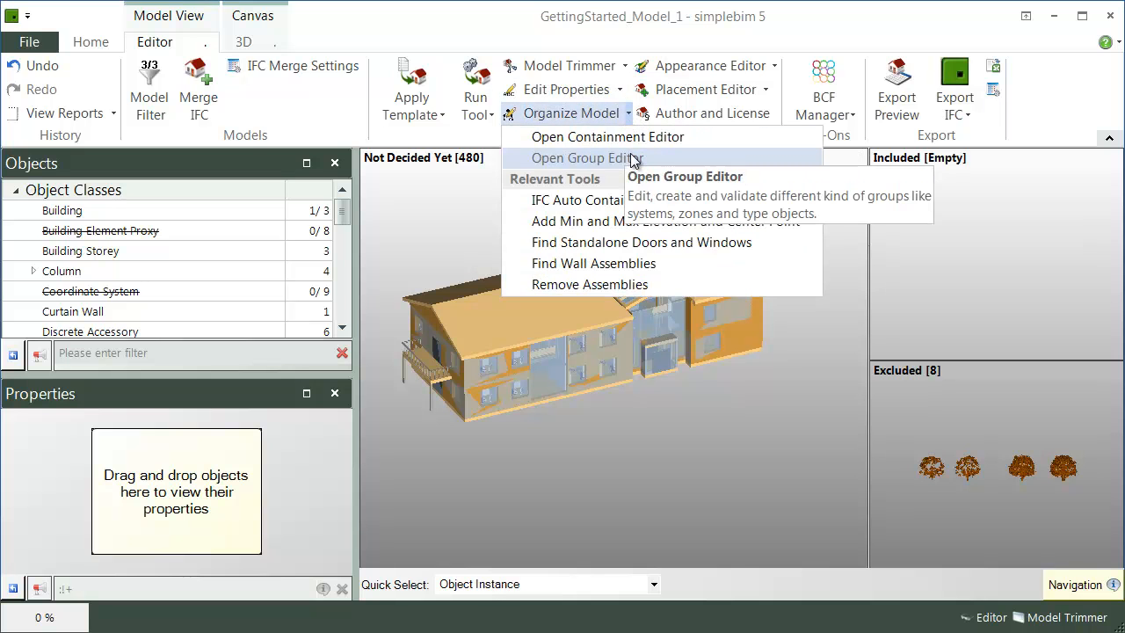
{"action": "left_click", "coordinate": [716, 46]}
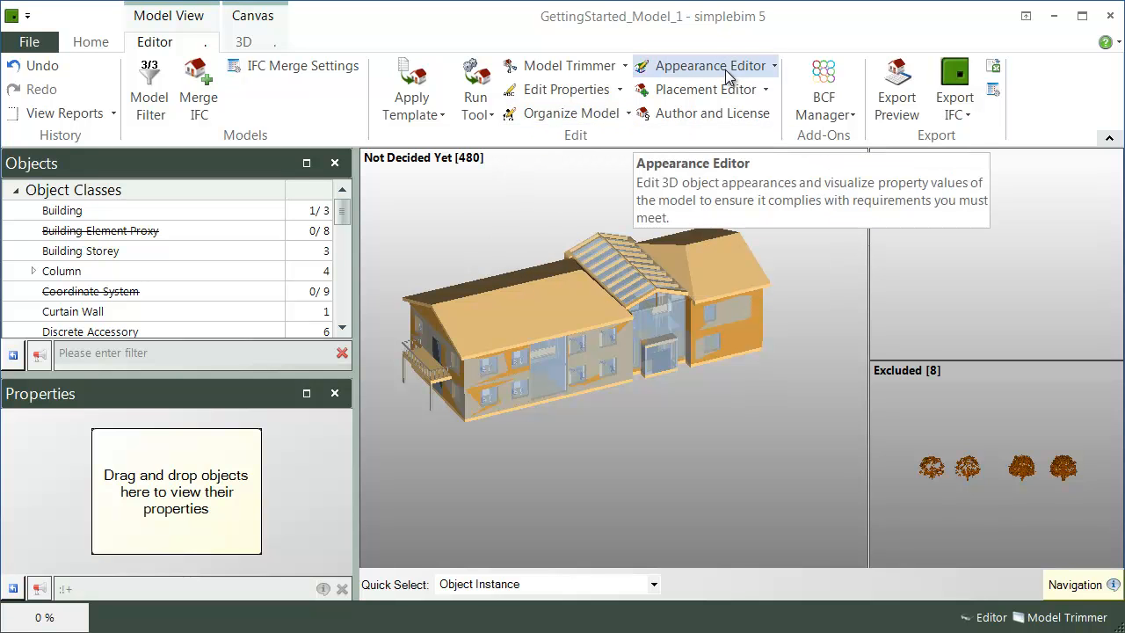